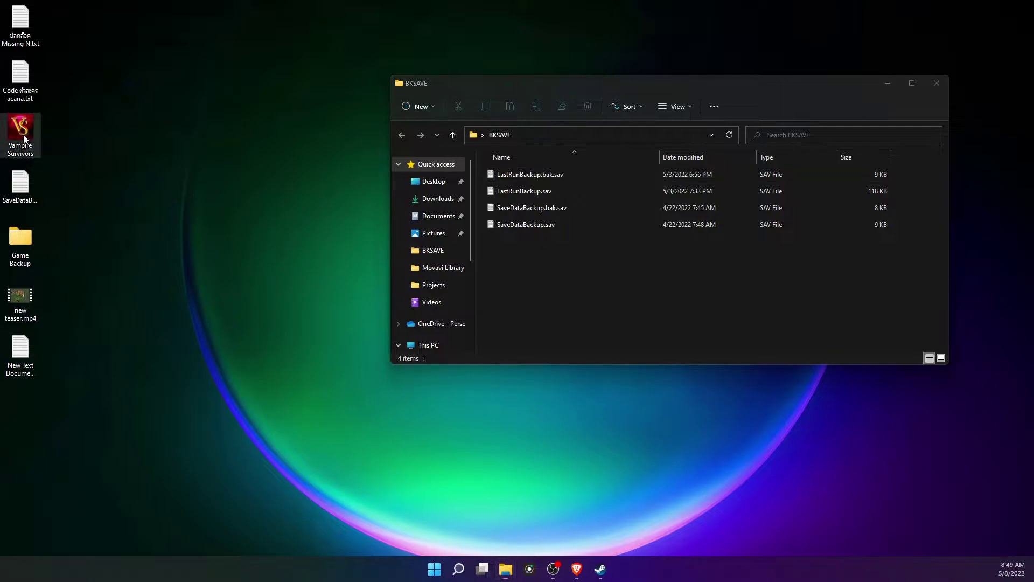
# - Launch Vampire Survivors from the desktop and look through the characters on the Character Selection screen
pyautogui.doubleClick(23, 138)
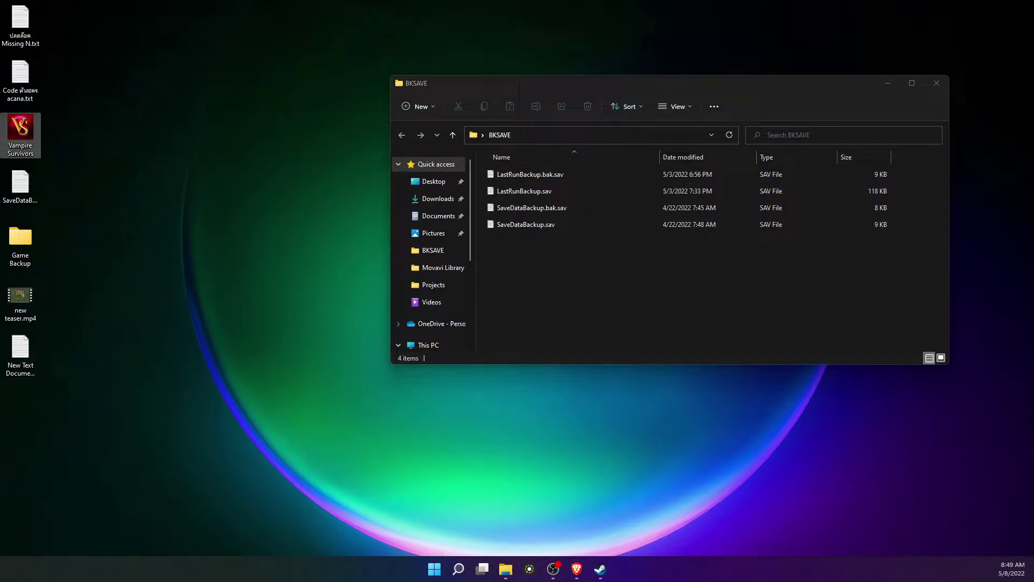
pyautogui.moveTo(751, 83)
pyautogui.mouseDown()
pyautogui.moveTo(711, 81)
pyautogui.moveTo(751, 83)
pyautogui.mouseUp()
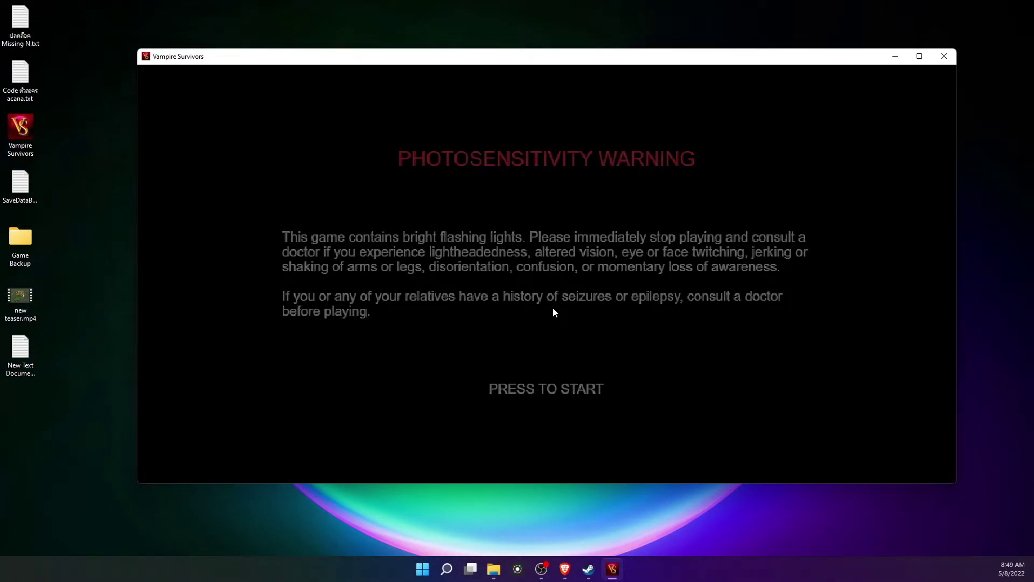
pyautogui.click(553, 307)
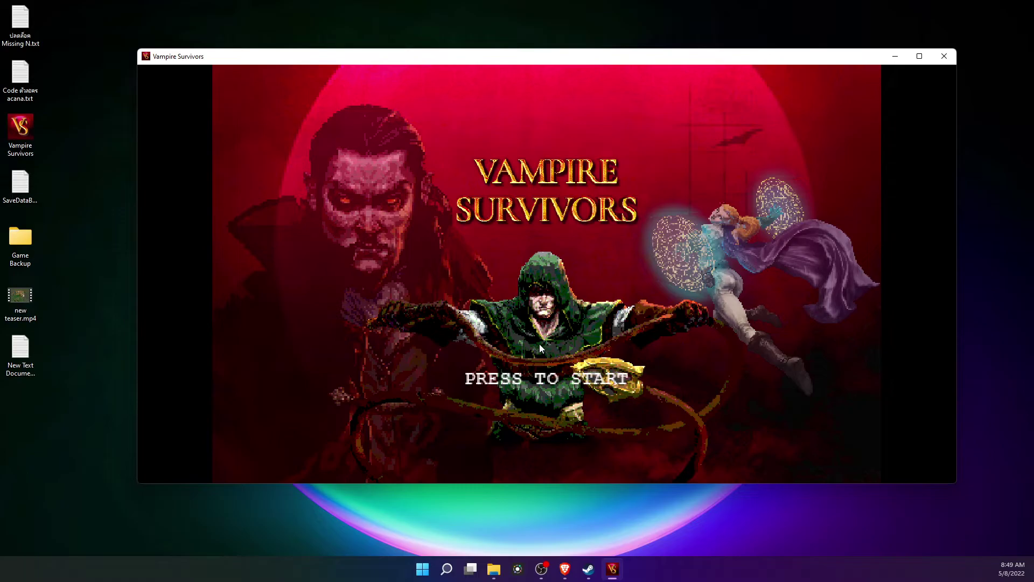
pyautogui.click(541, 331)
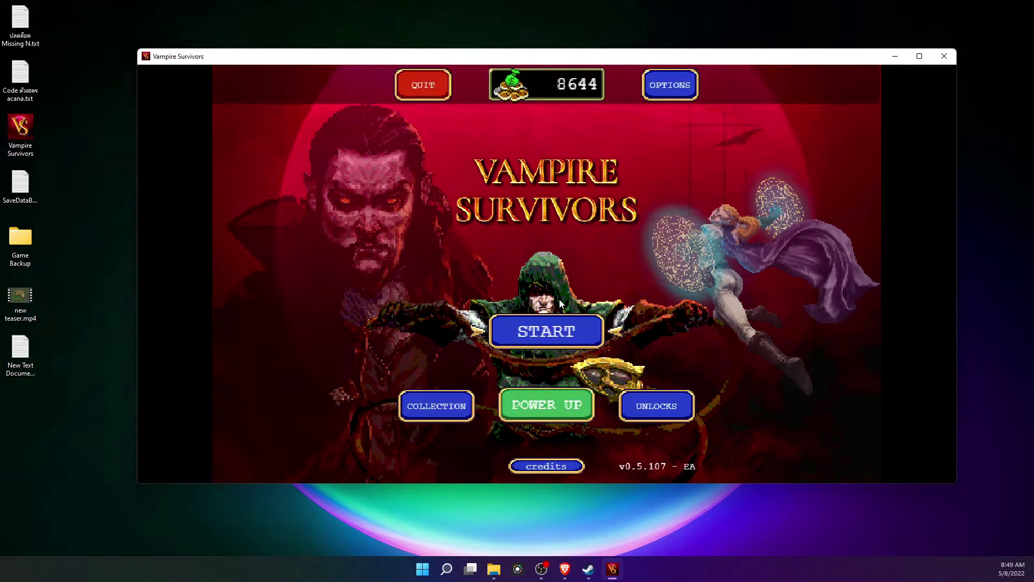
pyautogui.click(552, 334)
pyautogui.scroll(-3, 547, 332)
pyautogui.scroll(4, 587, 299)
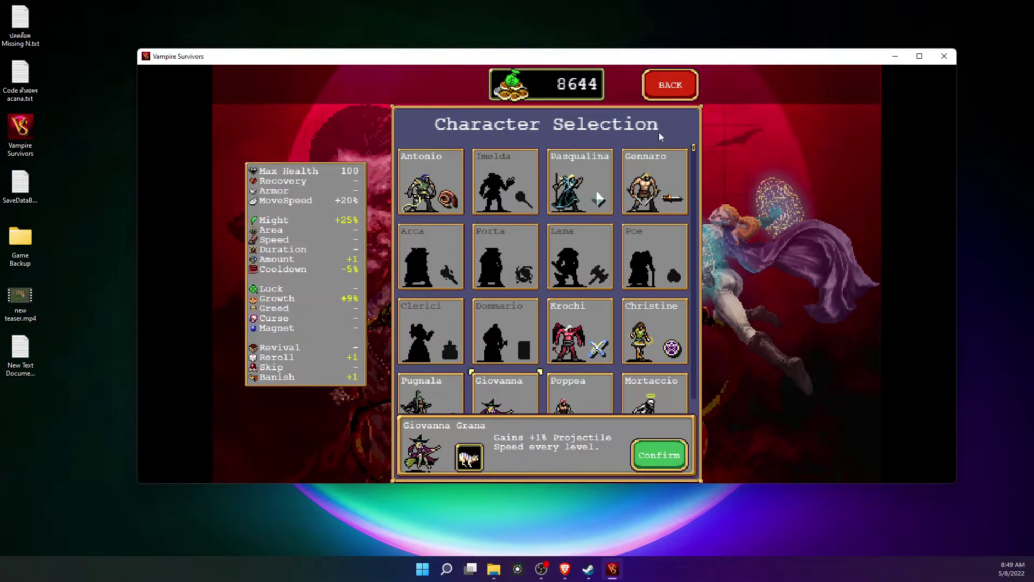
# - Leave the character selection and look through the items in the game's Collection
pyautogui.click(652, 97)
pyautogui.click(436, 412)
pyautogui.scroll(-3, 549, 331)
pyautogui.scroll(3, 596, 320)
pyautogui.scroll(-3, 631, 172)
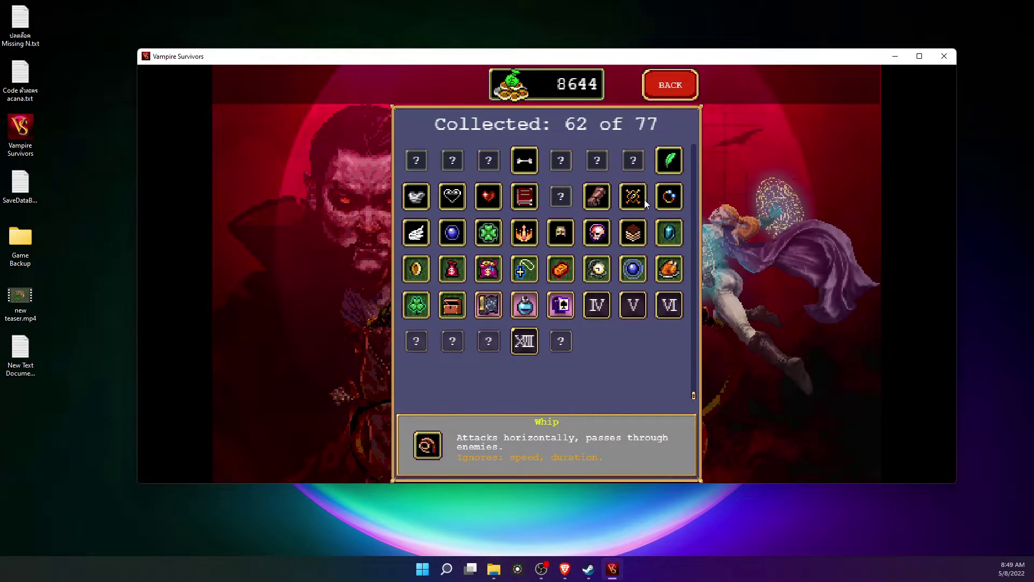
# - Leave the Collection, look through the game's Unlocks list and return to the main menu
pyautogui.click(658, 88)
pyautogui.click(655, 410)
pyautogui.scroll(-6, 633, 242)
pyautogui.click(670, 86)
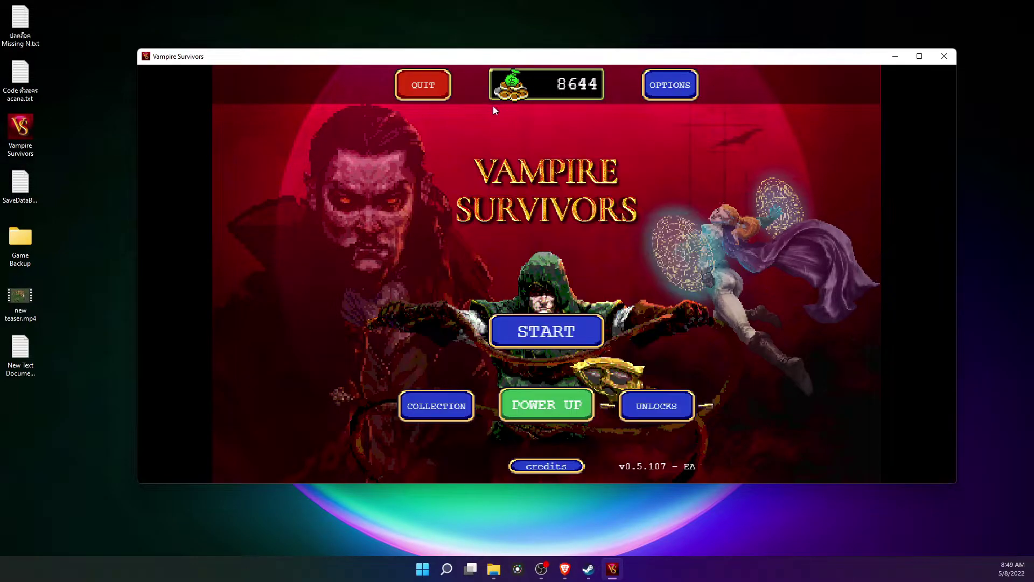
# - Check the character selection once more, return to the main menu and close Vampire Survivors
pyautogui.click(548, 327)
pyautogui.click(677, 80)
pyautogui.click(939, 54)
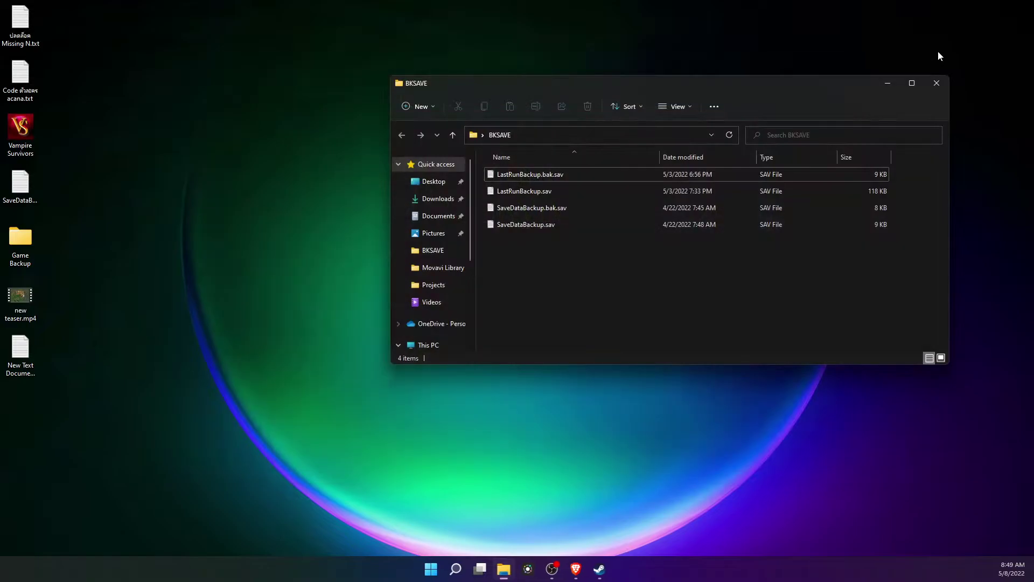
# - Switch to the New Volume (D:) File Explorer window and open Steam > steamapps
pyautogui.moveTo(510, 575)
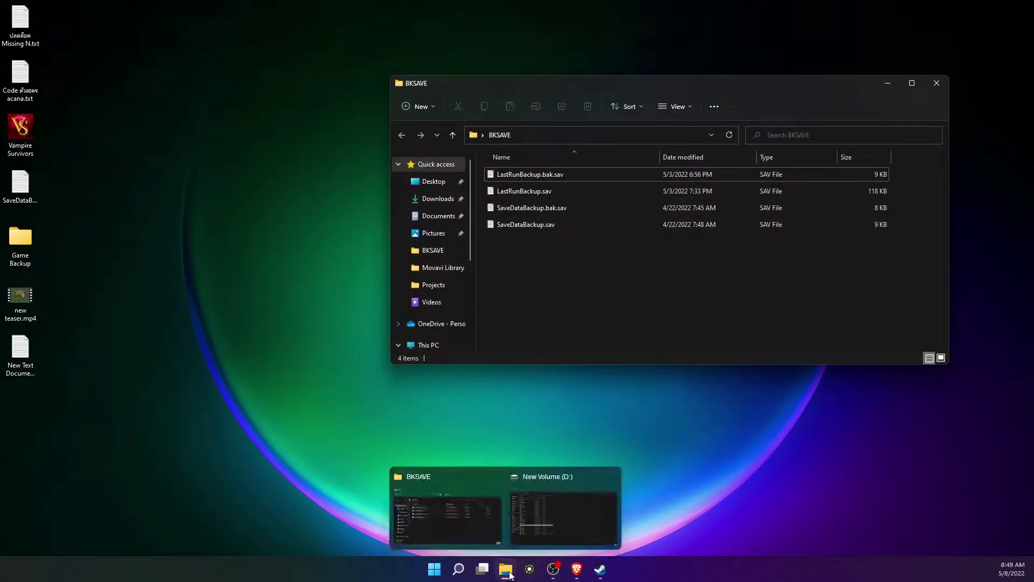
pyautogui.click(568, 499)
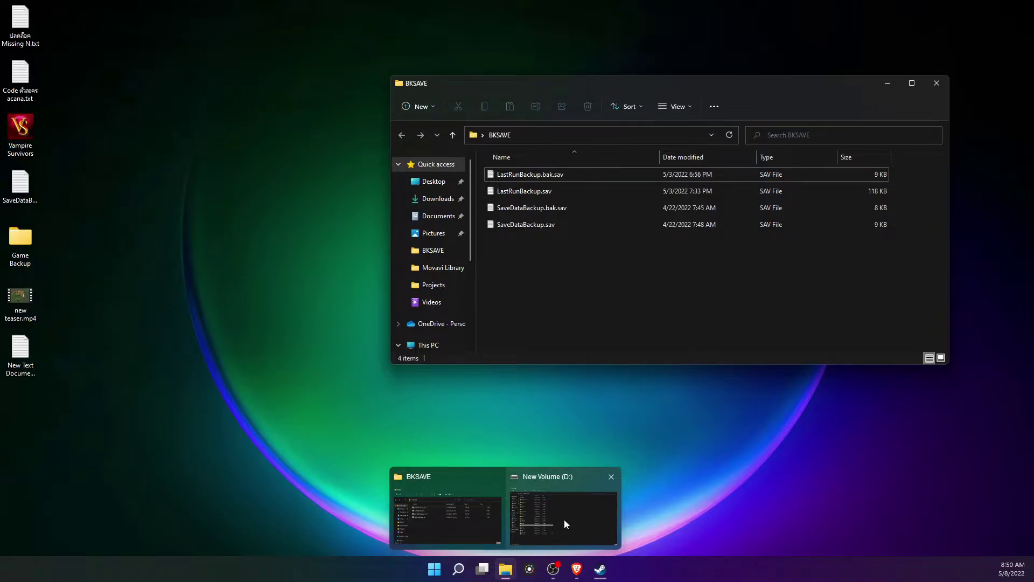
pyautogui.click(564, 519)
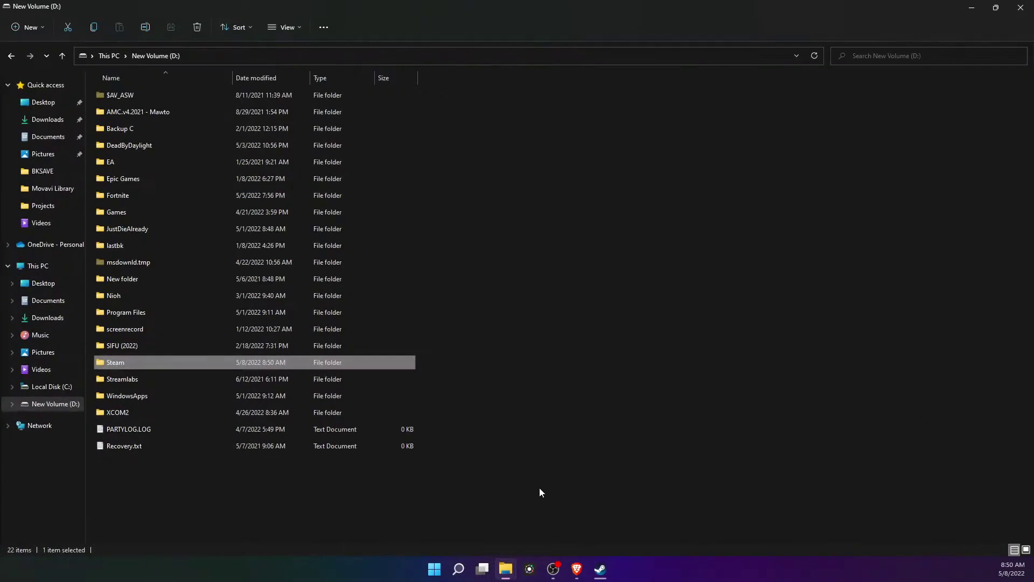
pyautogui.click(103, 380)
pyautogui.click(111, 364)
pyautogui.doubleClick(101, 364)
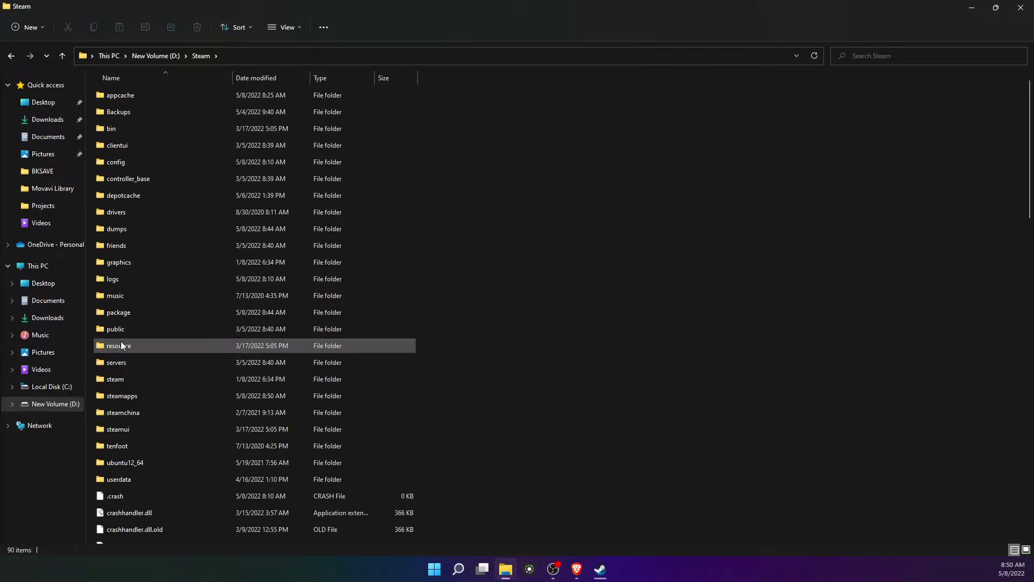
pyautogui.click(136, 397)
pyautogui.doubleClick(136, 395)
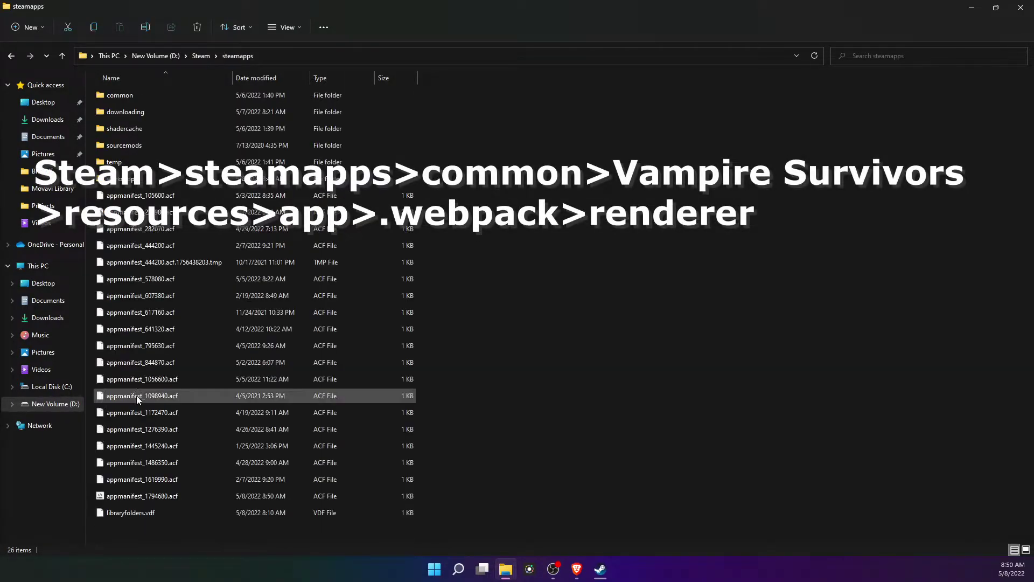
# - Open common > Vampire Survivors > resources > app > .webpack > renderer inside the steamapps folder
pyautogui.doubleClick(125, 96)
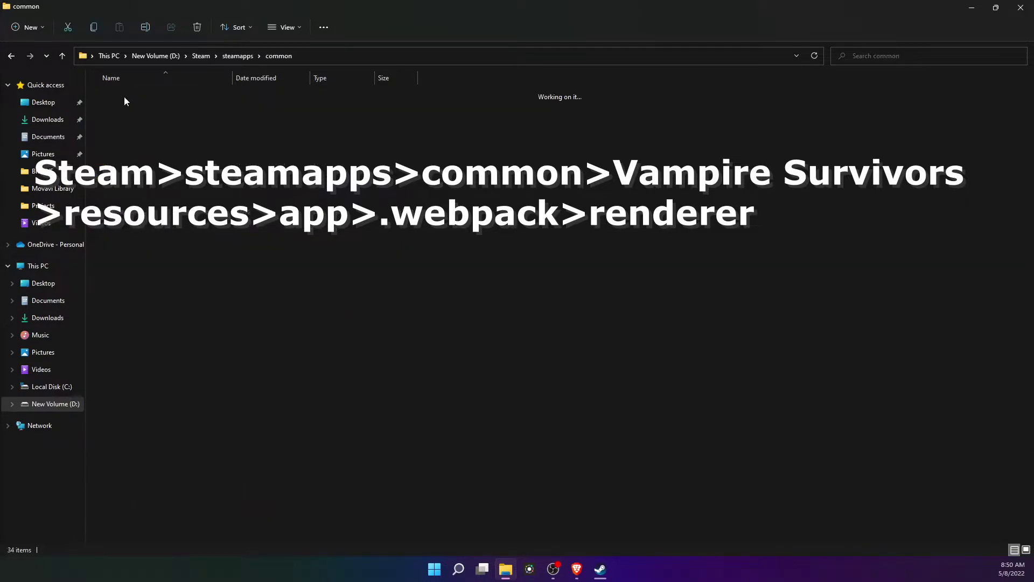
pyautogui.scroll(-2, 183, 285)
pyautogui.click(152, 509)
pyautogui.doubleClick(122, 504)
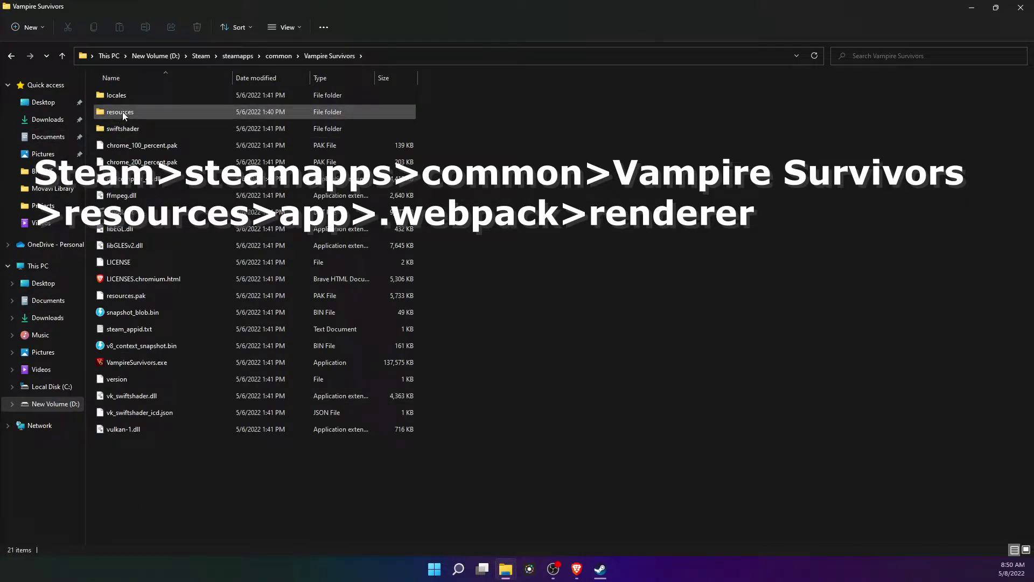
pyautogui.doubleClick(122, 111)
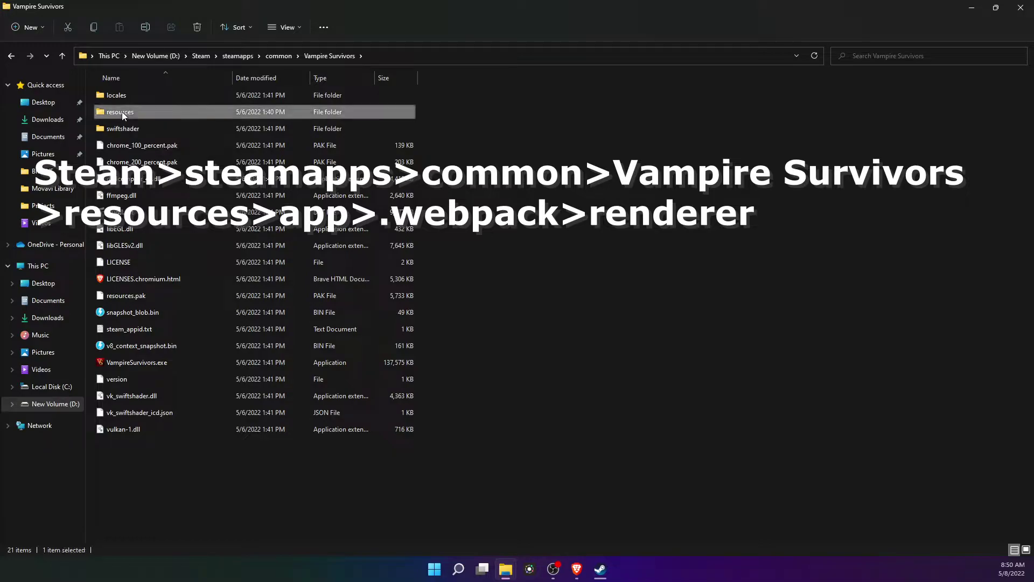
pyautogui.doubleClick(114, 96)
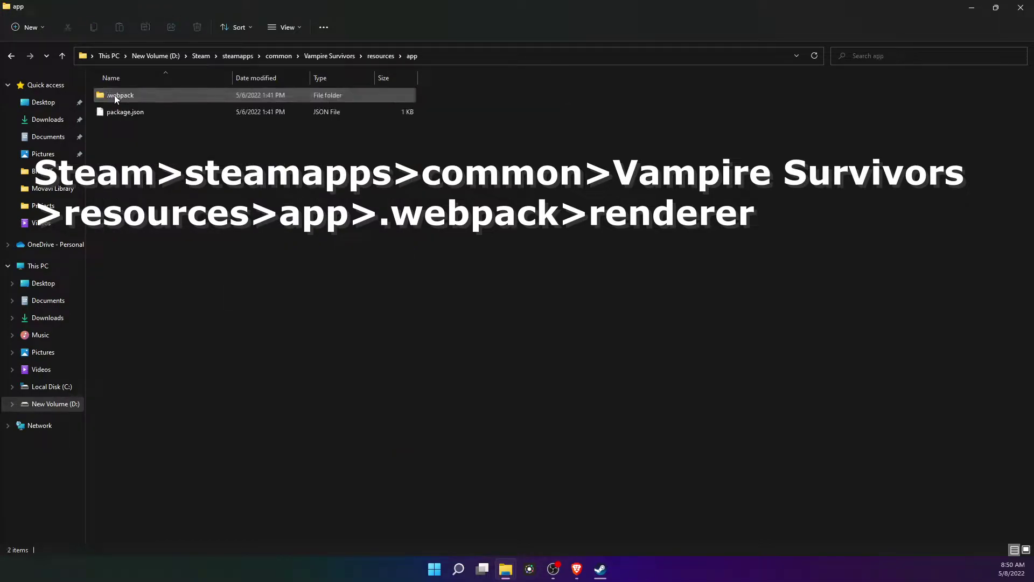
pyautogui.doubleClick(119, 96)
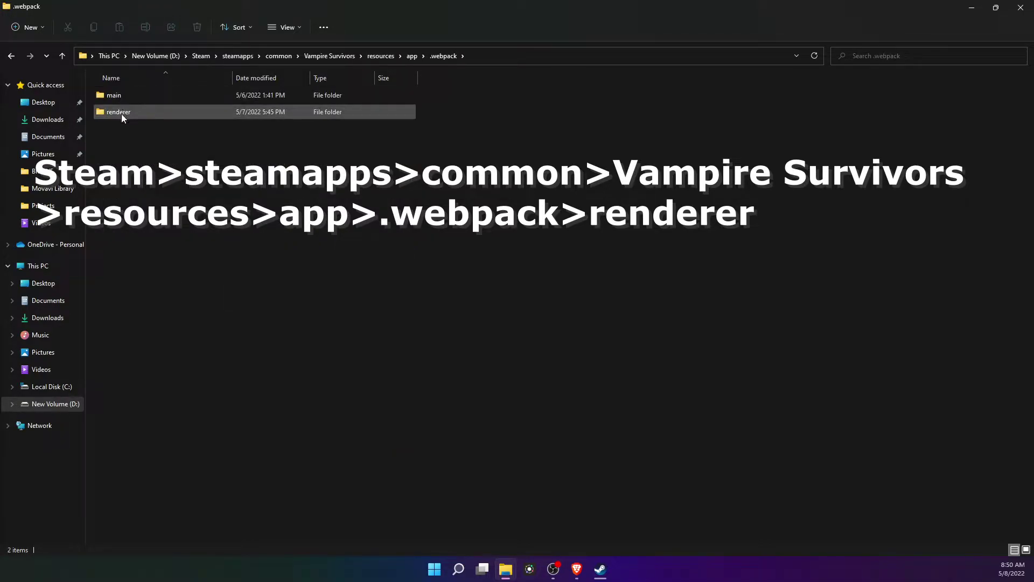
pyautogui.doubleClick(128, 112)
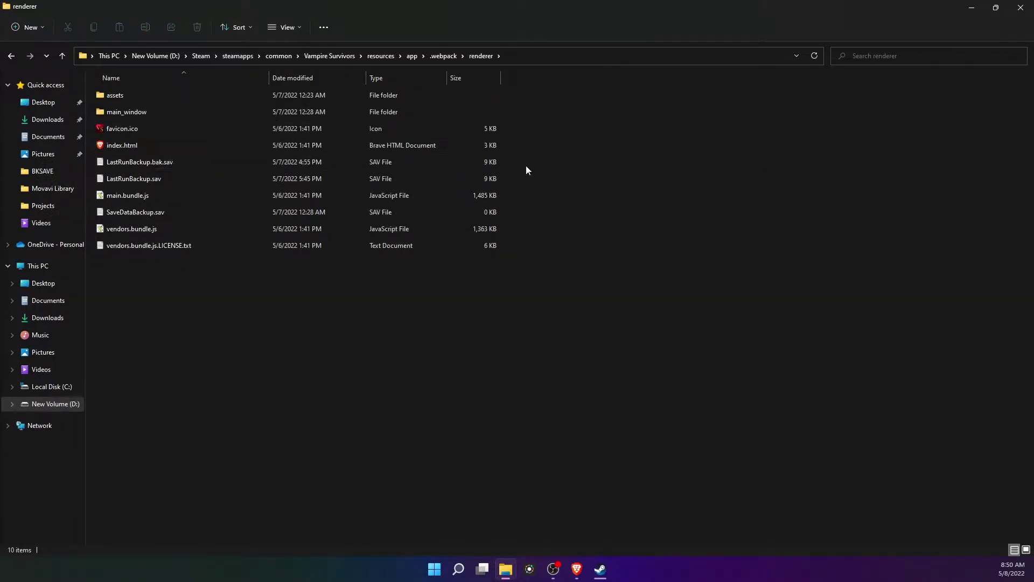
# - Locate the LastRunBackup save files in renderer, and inspect SaveDataBackup.sav in Notepad before closing it
pyautogui.moveTo(537, 160); pyautogui.dragTo(119, 183)
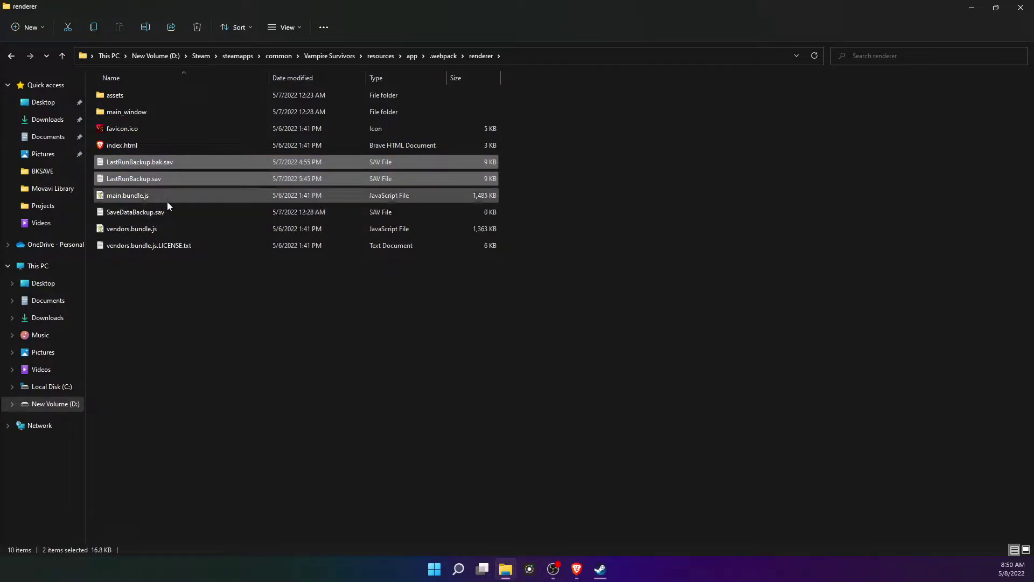
pyautogui.click(140, 211)
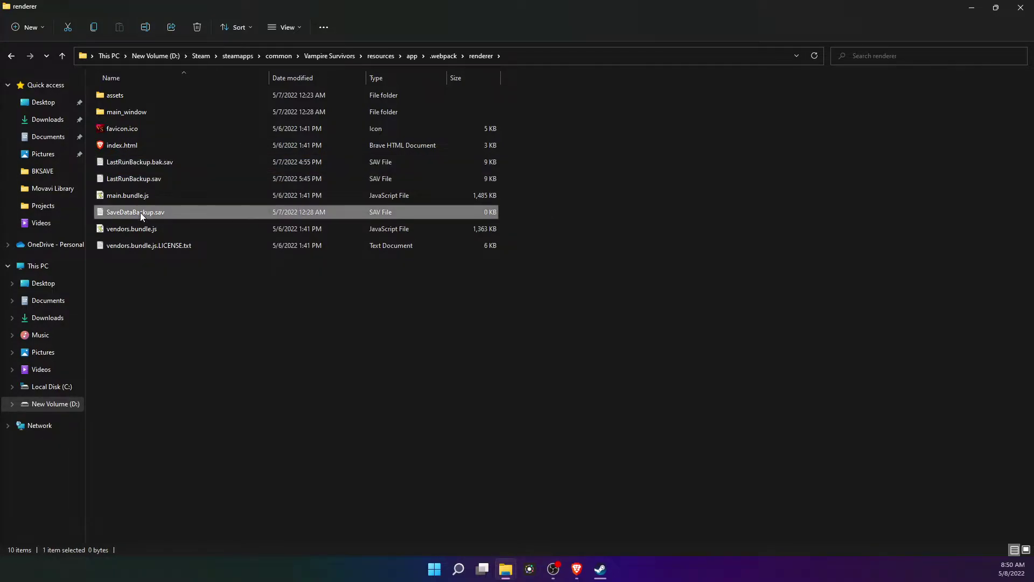
pyautogui.rightClick(140, 212)
pyautogui.click(167, 248)
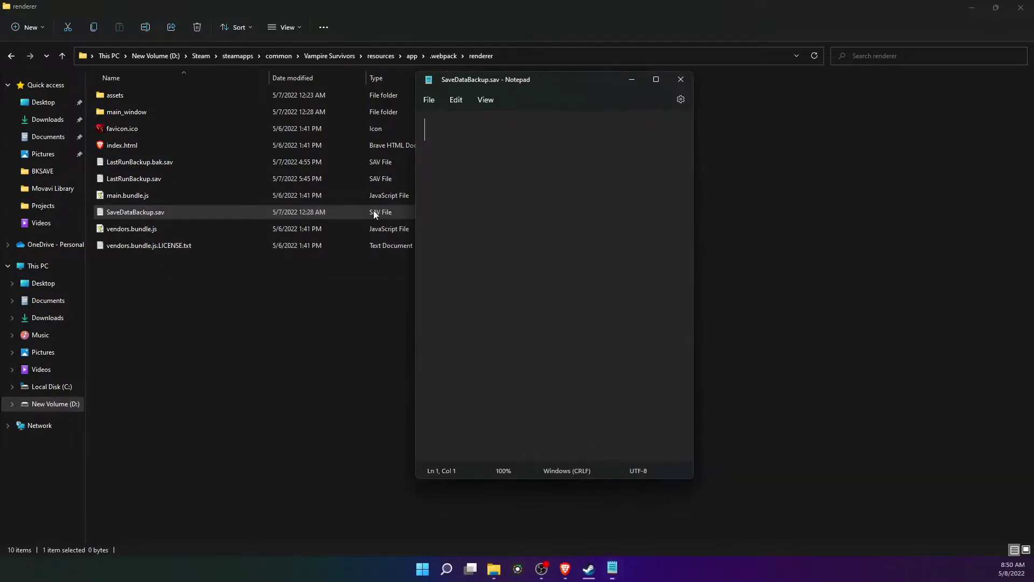
pyautogui.click(678, 80)
pyautogui.click(563, 161)
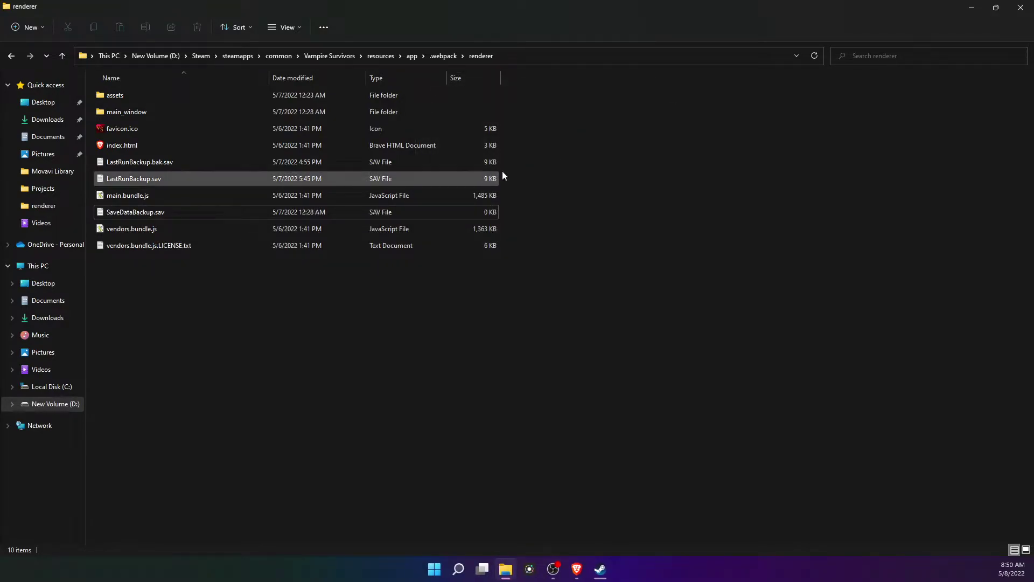
# - Move LastRunBackup.bak.sav and LastRunBackup.sav from renderer into the BK2save folder, and minimize that folder's window
pyautogui.moveTo(535, 161); pyautogui.dragTo(111, 182)
pyautogui.rightClick(151, 179)
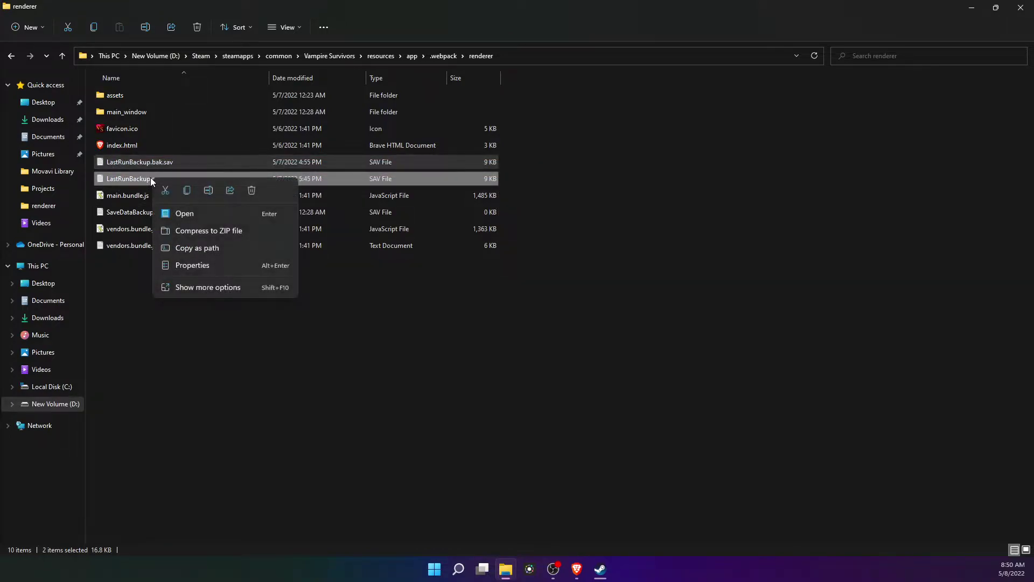
pyautogui.click(165, 190)
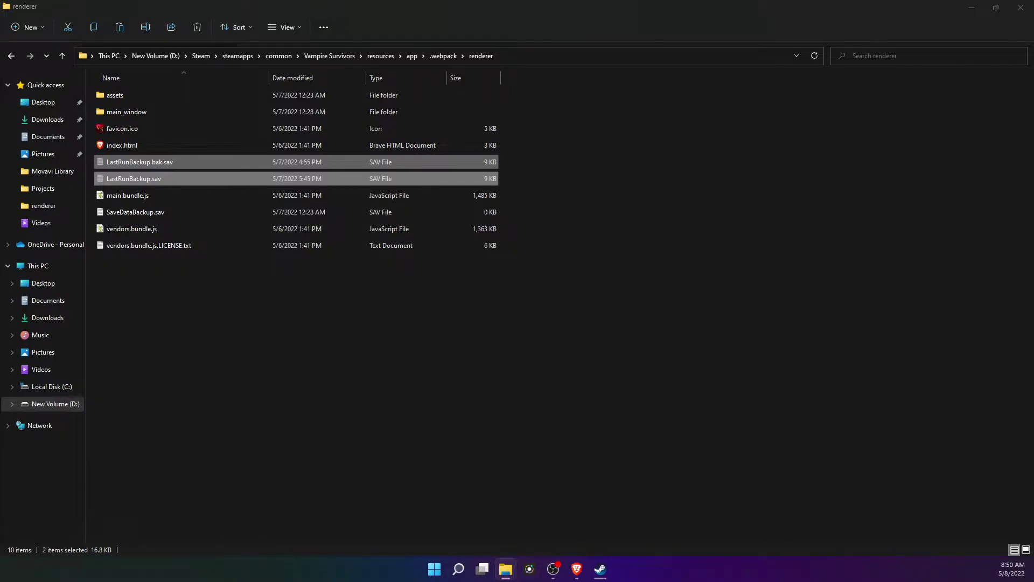
pyautogui.hotkey('alt', 'Tab')
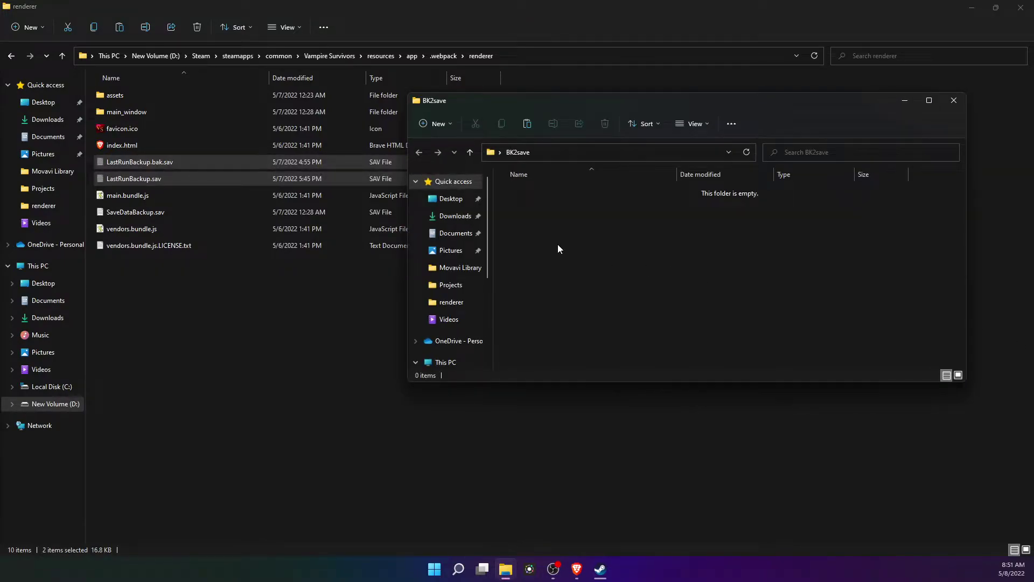
pyautogui.rightClick(558, 249)
pyautogui.click(571, 261)
pyautogui.click(907, 100)
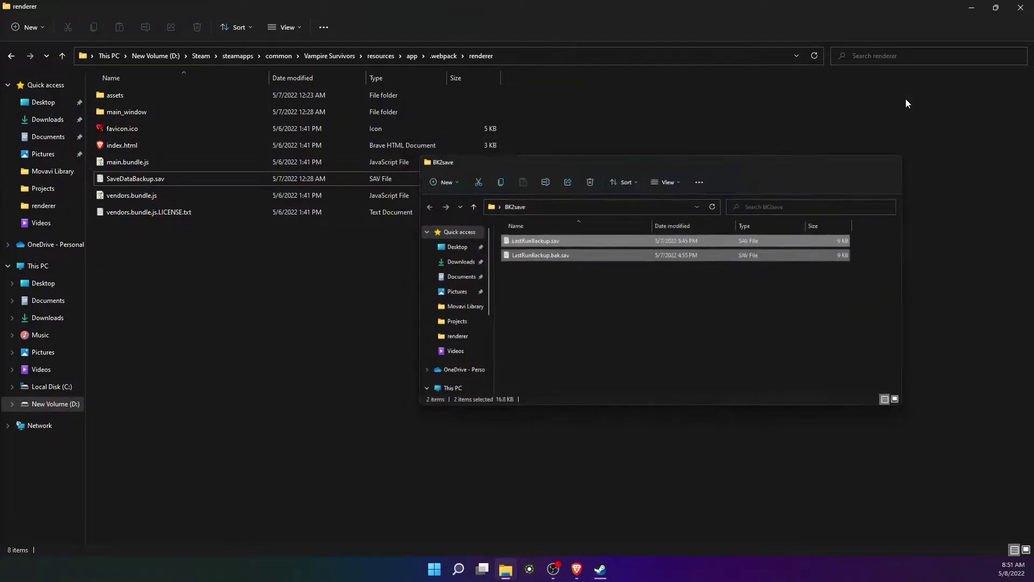
# - Copy LastRunBackup.bak.sav and LastRunBackup.sav from the BKSAVE folder into the renderer folder
pyautogui.moveTo(505, 569)
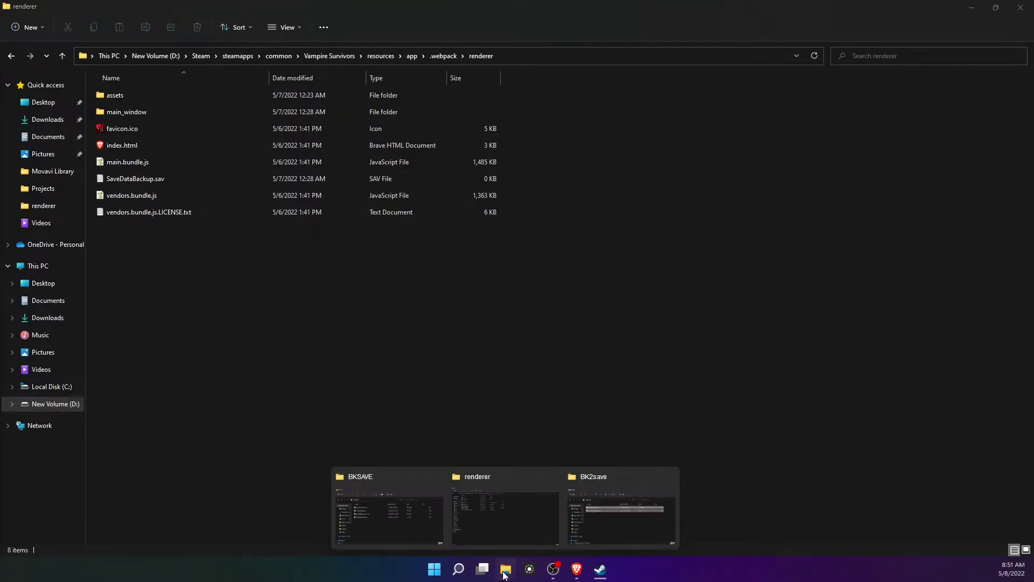
pyautogui.click(409, 506)
pyautogui.click(542, 192)
pyautogui.keyDown('ctrl'); pyautogui.click(548, 175); pyautogui.keyUp('ctrl')
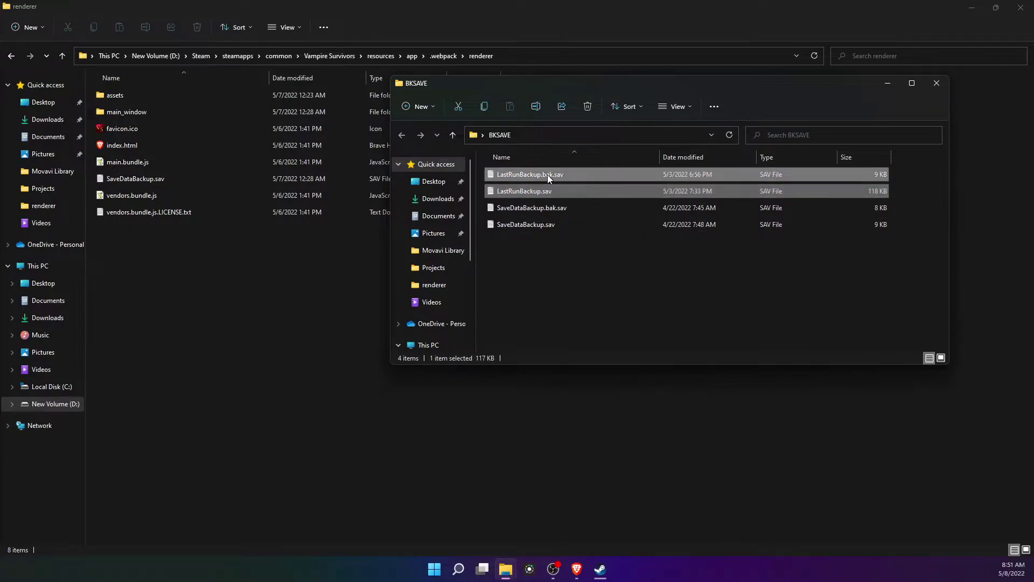
pyautogui.hotkey('ctrl', 'c')
pyautogui.click(124, 233)
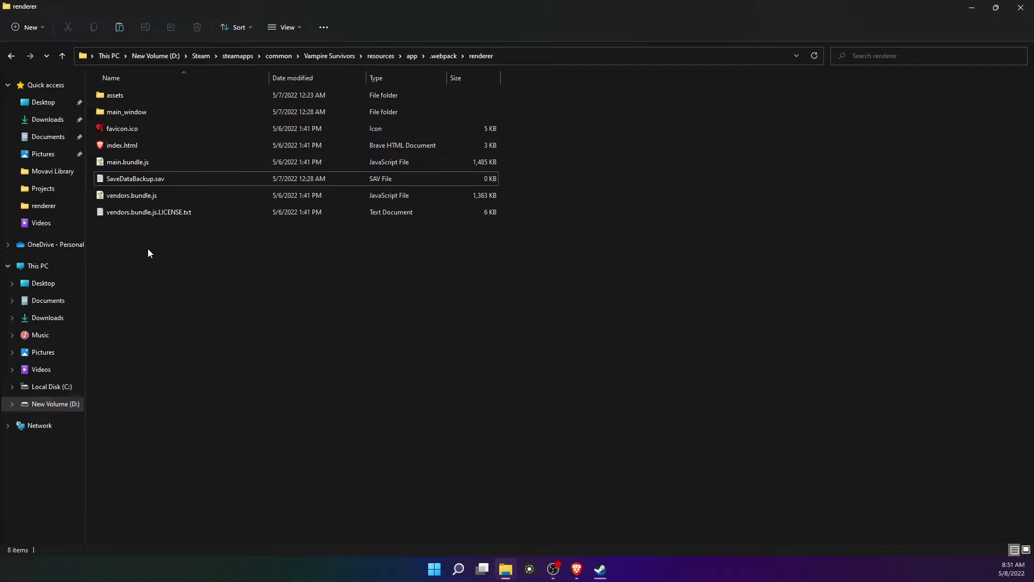
pyautogui.hotkey('ctrl', 'v')
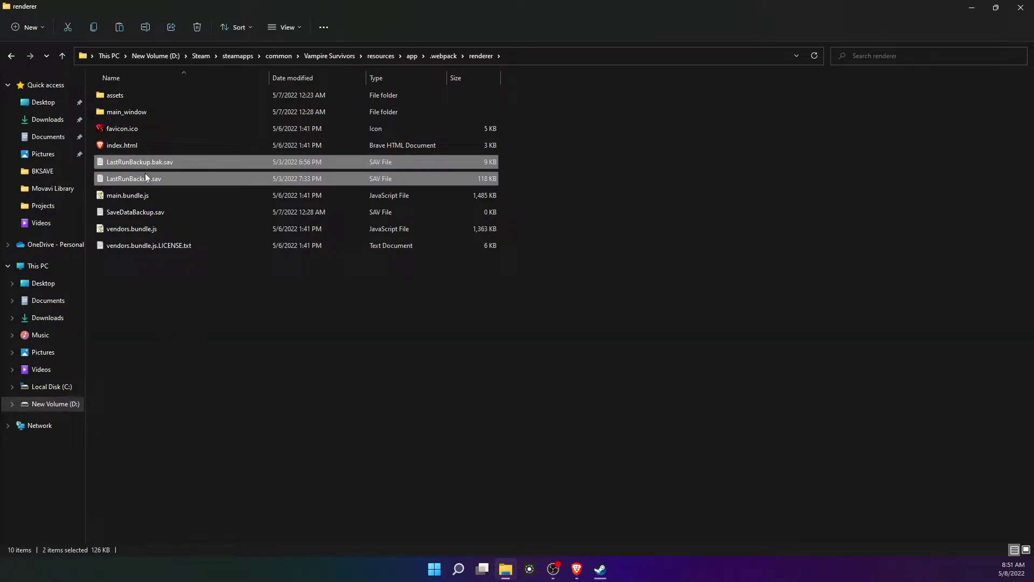
pyautogui.click(154, 310)
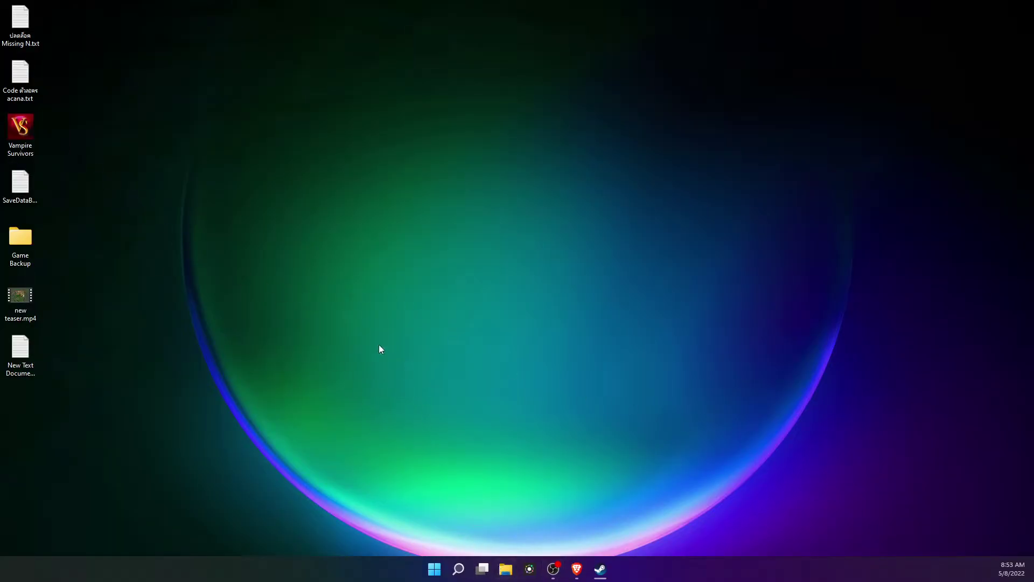
# - Open Users > the current user's profile folder > AppData > Roaming on Local Disk (C:)
pyautogui.click(929, 101)
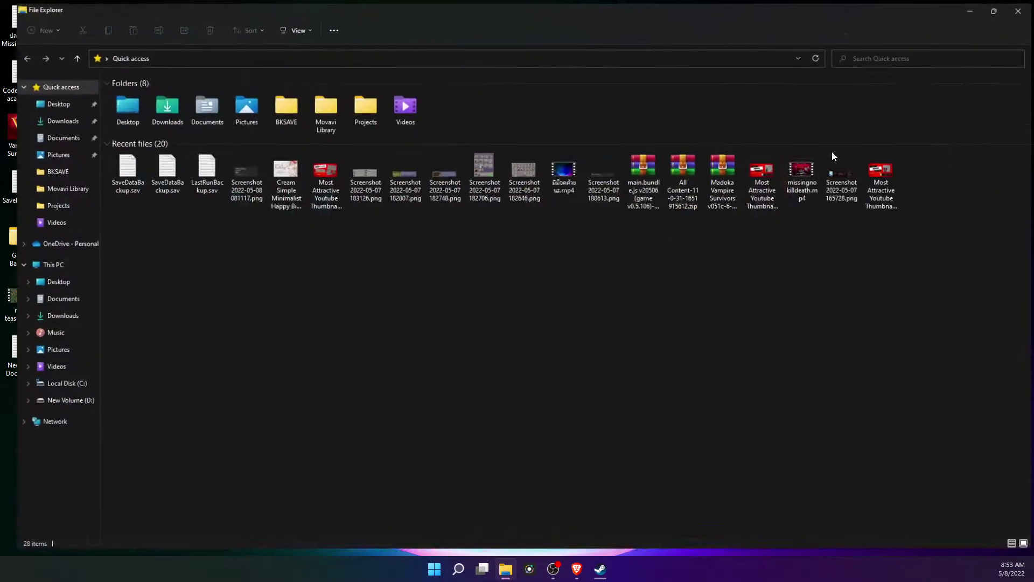
pyautogui.click(48, 389)
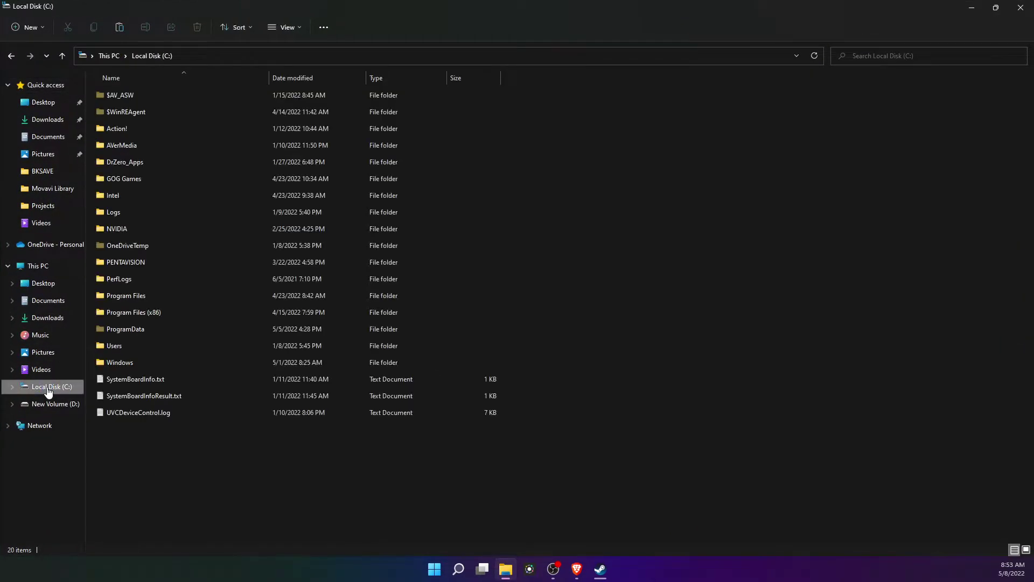
pyautogui.doubleClick(115, 350)
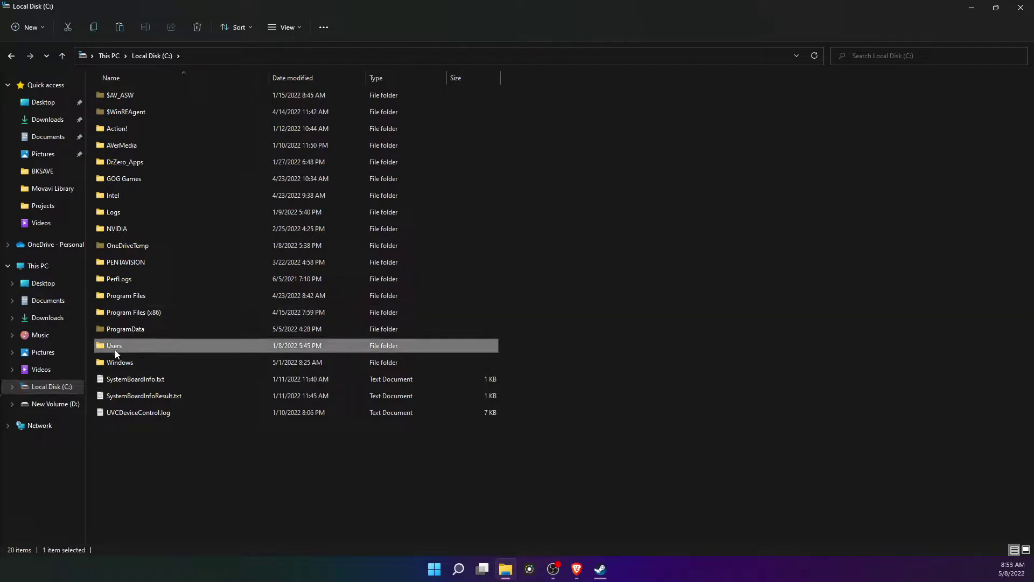
pyautogui.doubleClick(110, 112)
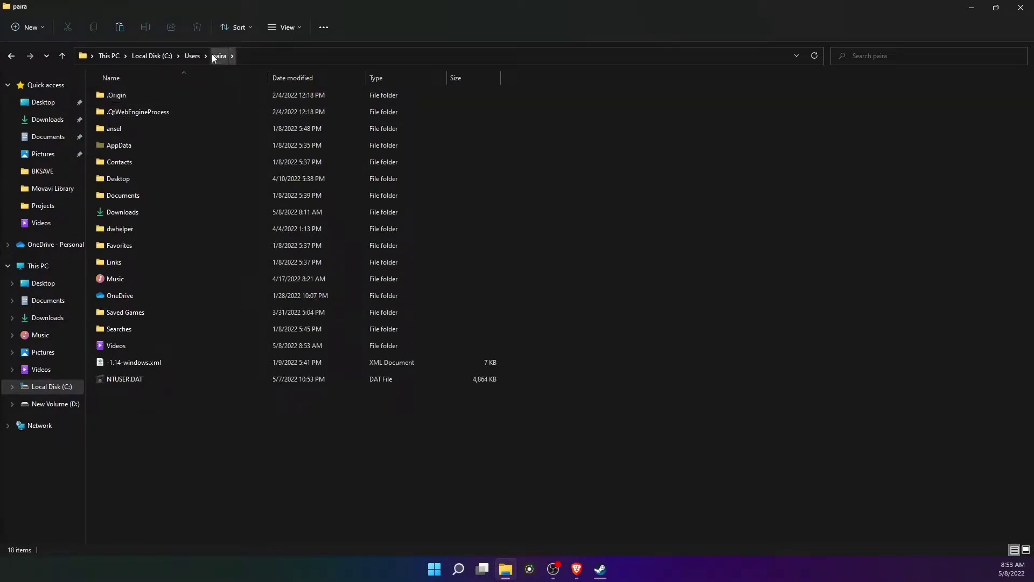
pyautogui.doubleClick(137, 144)
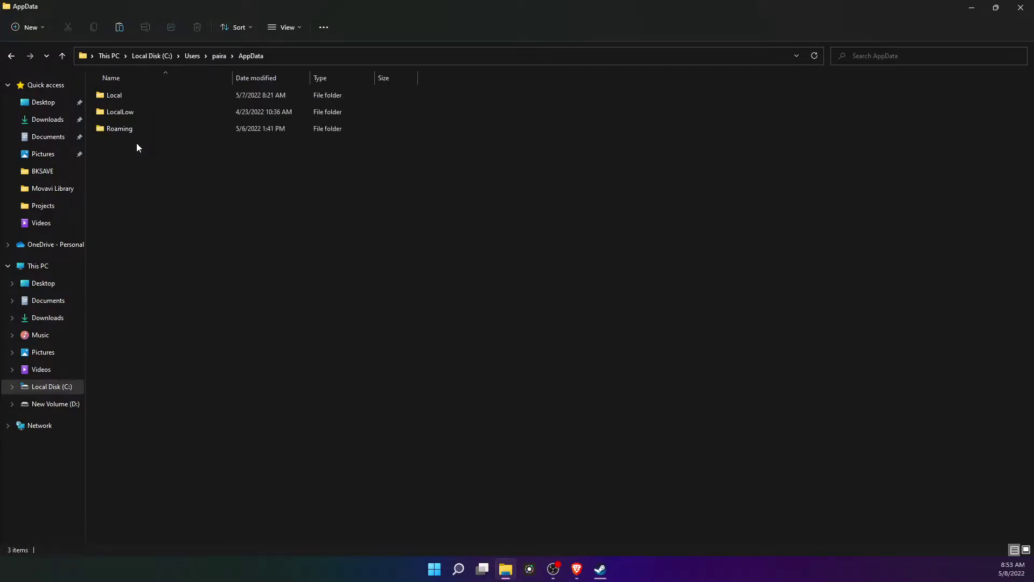
pyautogui.doubleClick(119, 131)
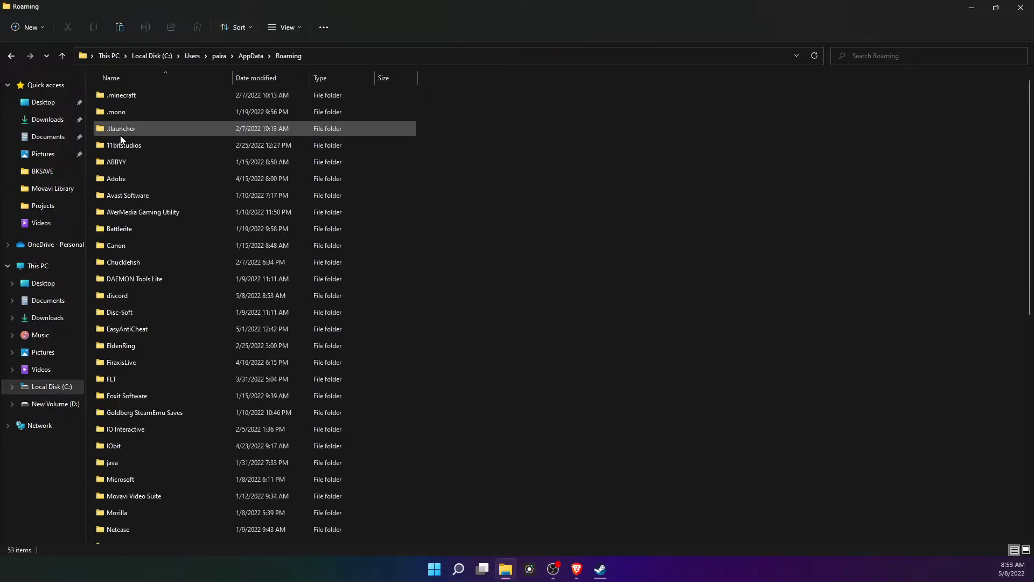
# - Place the Vampire_Survivors folder from Roaming on the desktop as a backup, minimizing the folder window
pyautogui.scroll(-8, 172, 188)
pyautogui.click(156, 419)
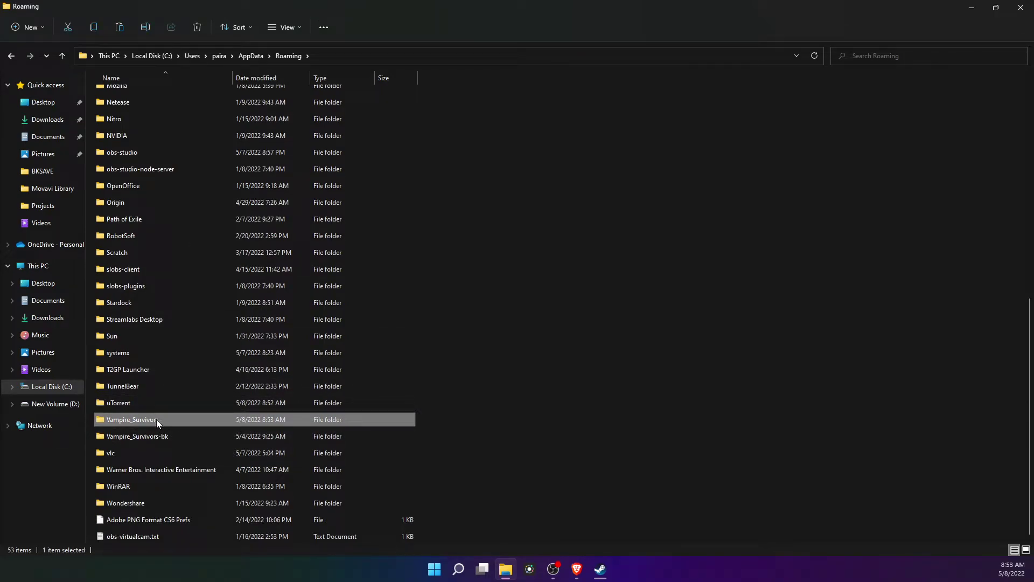
pyautogui.click(972, 8)
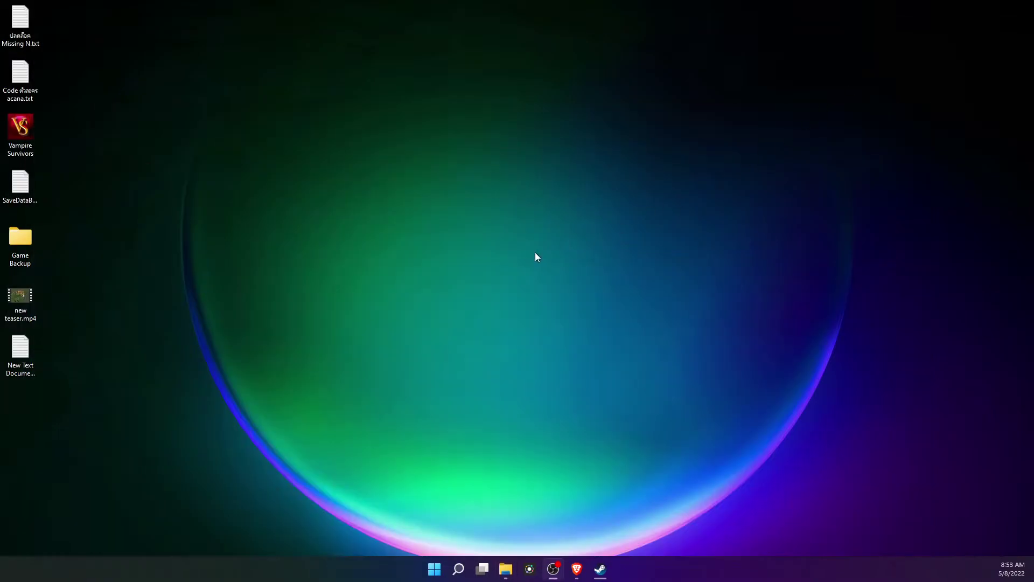
pyautogui.rightClick(263, 236)
pyautogui.click(62, 448)
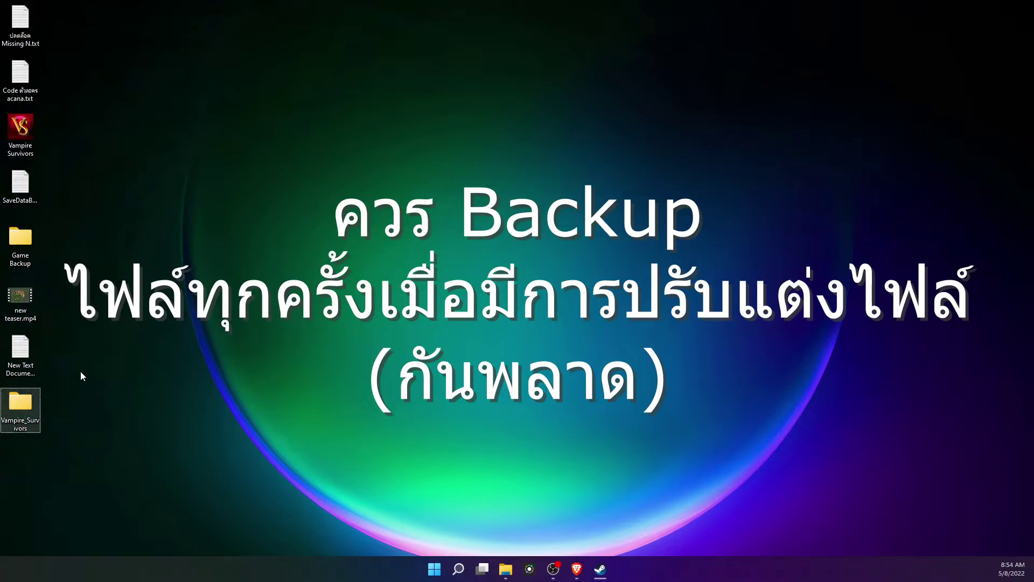
# - Launch Vampire Survivors, enlarge and reposition its window, and continue past the photosensitivity warning to the main menu
pyautogui.click(21, 132)
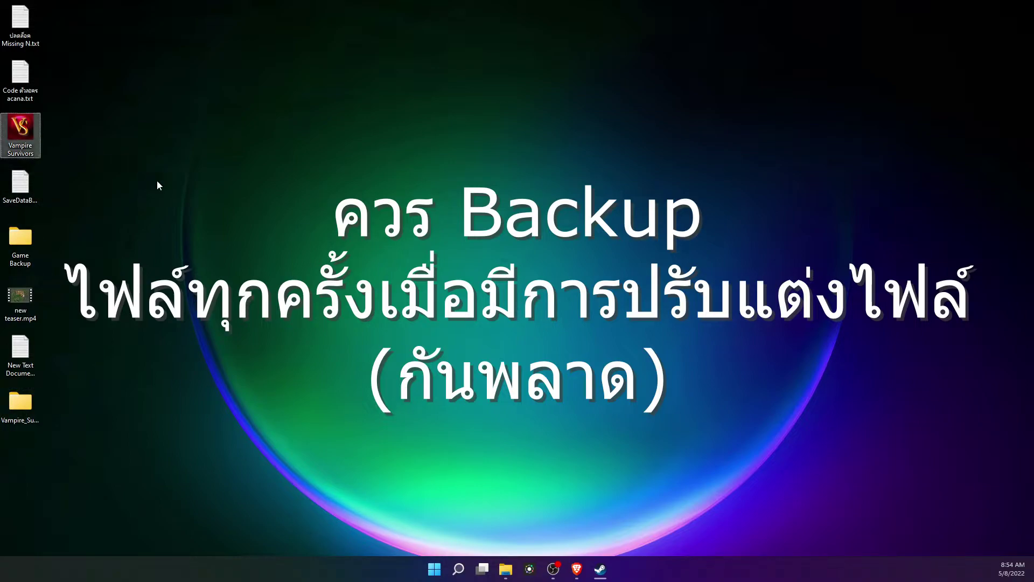
pyautogui.moveTo(597, 25)
pyautogui.mouseDown()
pyautogui.moveTo(475, 12)
pyautogui.moveTo(613, 21)
pyautogui.mouseUp()
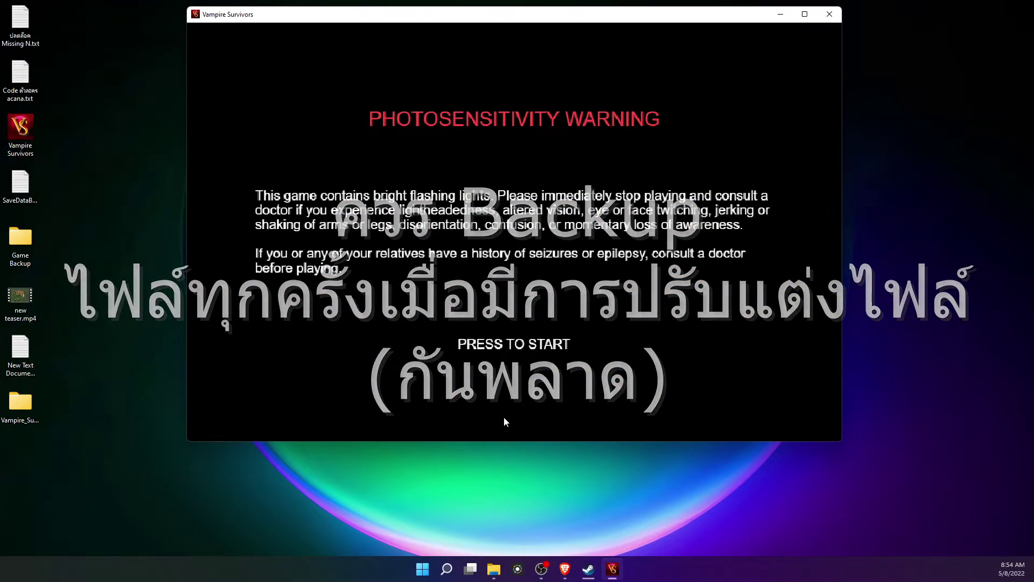
pyautogui.moveTo(521, 441); pyautogui.dragTo(510, 555)
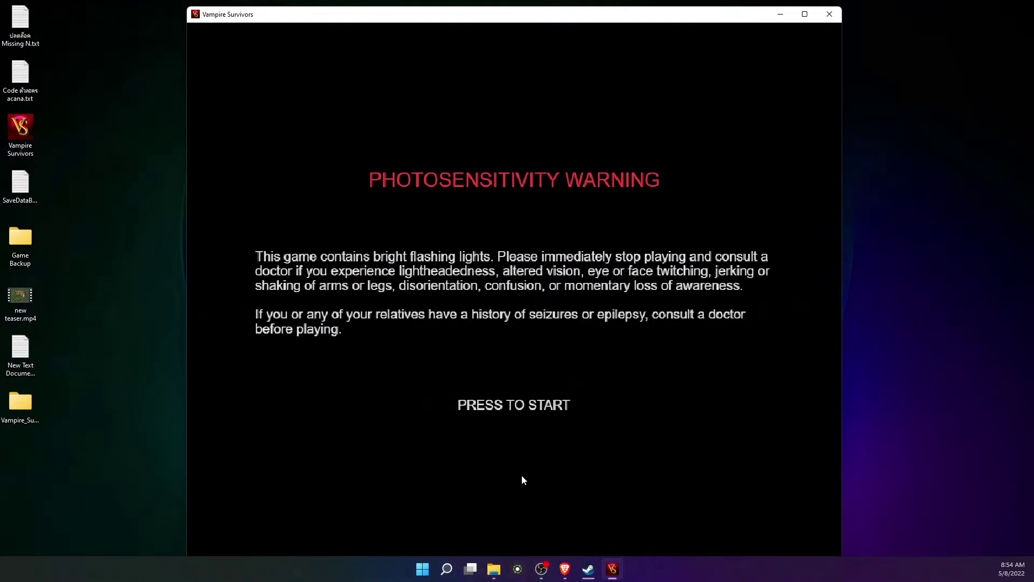
pyautogui.click(522, 478)
pyautogui.moveTo(187, 328); pyautogui.dragTo(21, 325)
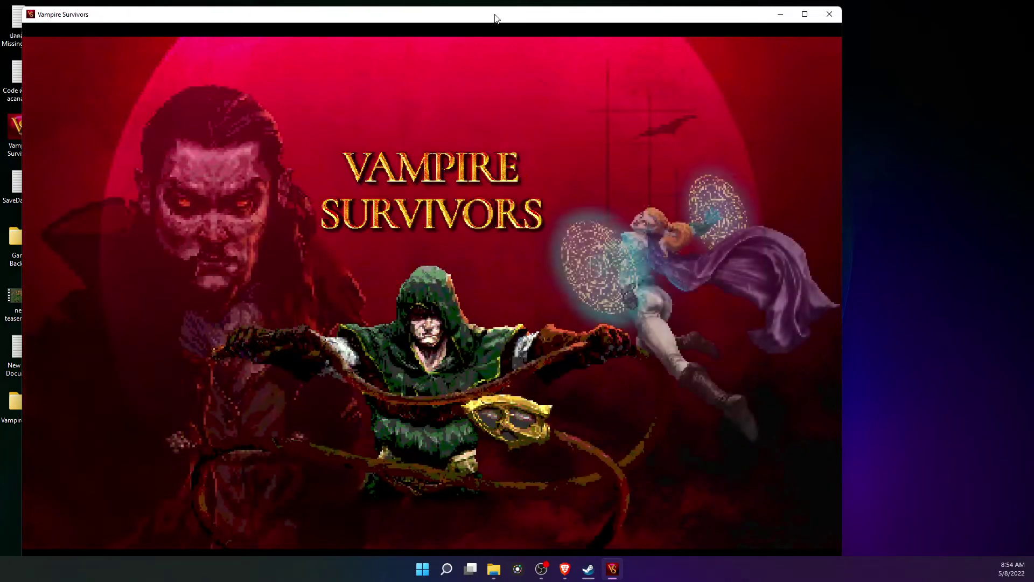
pyautogui.moveTo(496, 15); pyautogui.dragTo(547, 9)
pyautogui.click(572, 240)
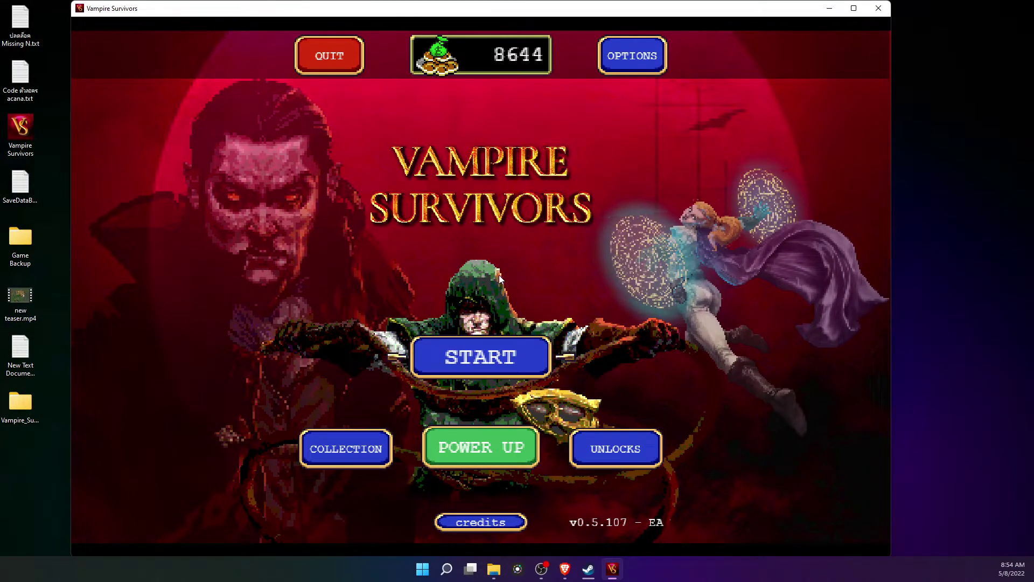
# - Restore the backup from the game's options and continue past the photosensitivity warning to the main menu
pyautogui.click(481, 361)
pyautogui.click(649, 60)
pyautogui.click(630, 56)
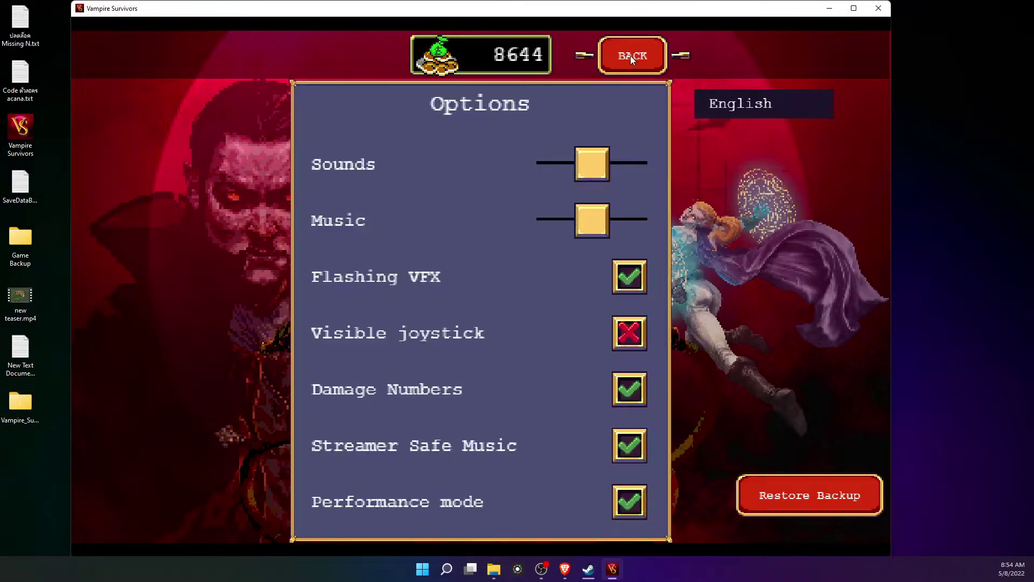
pyautogui.click(786, 498)
pyautogui.click(807, 501)
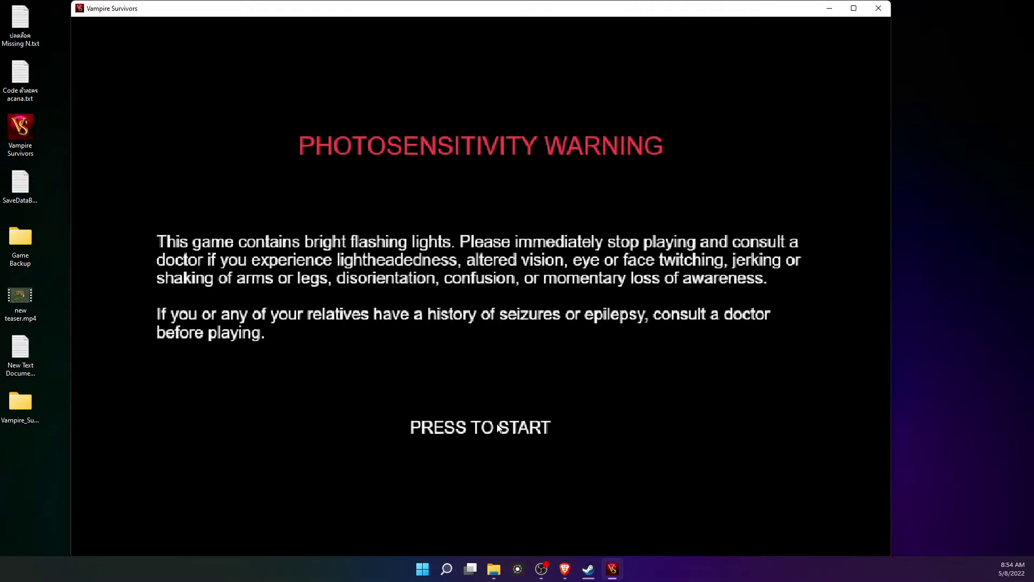
pyautogui.click(499, 428)
pyautogui.click(487, 419)
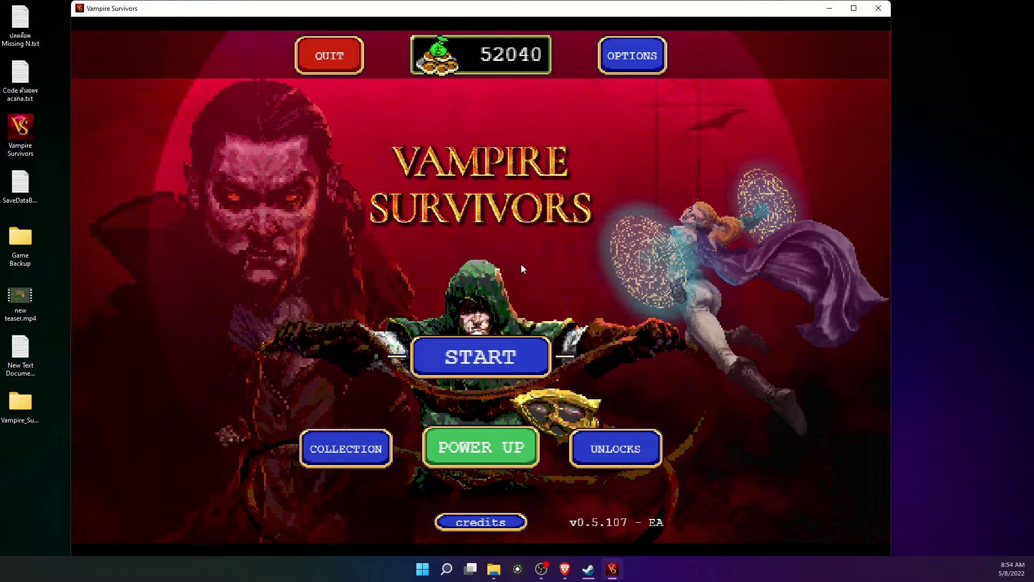
# - Examine the character selection and the item collection for restored progress, and return to the main menu
pyautogui.press('Return')
pyautogui.scroll(-2, 530, 227)
pyautogui.scroll(6, 530, 227)
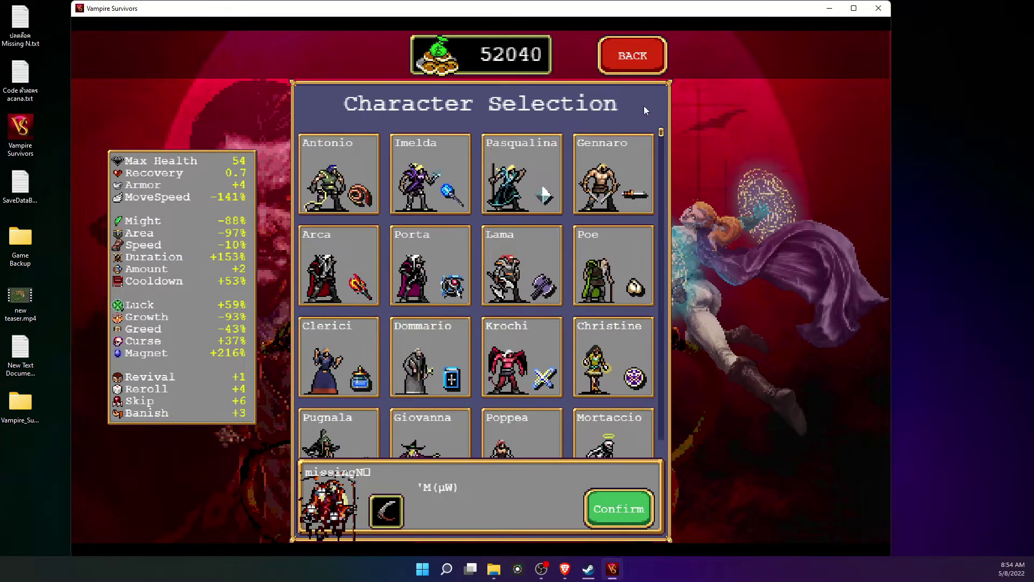
pyautogui.click(628, 56)
pyautogui.click(346, 453)
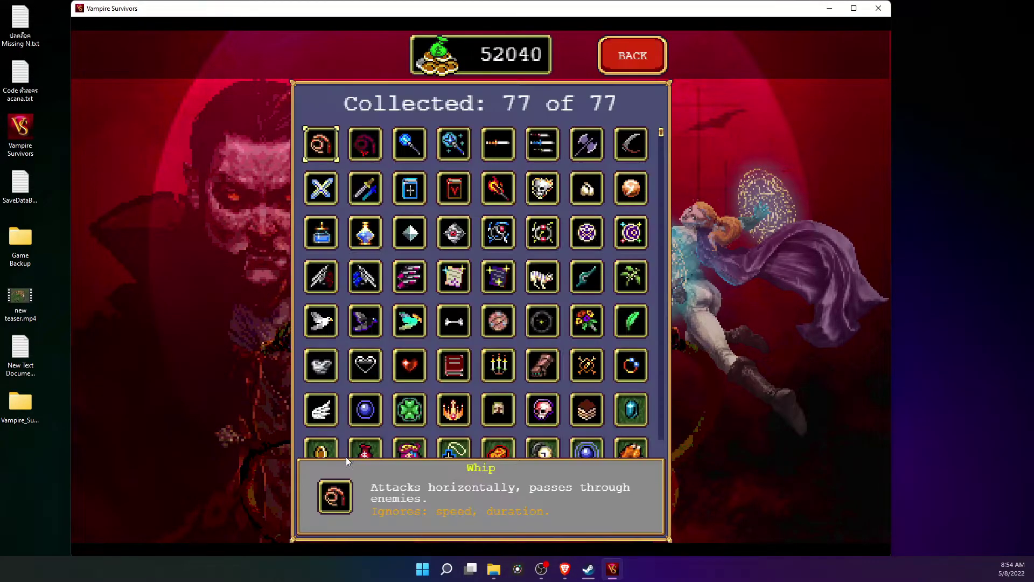
pyautogui.scroll(-5, 534, 194)
pyautogui.click(628, 54)
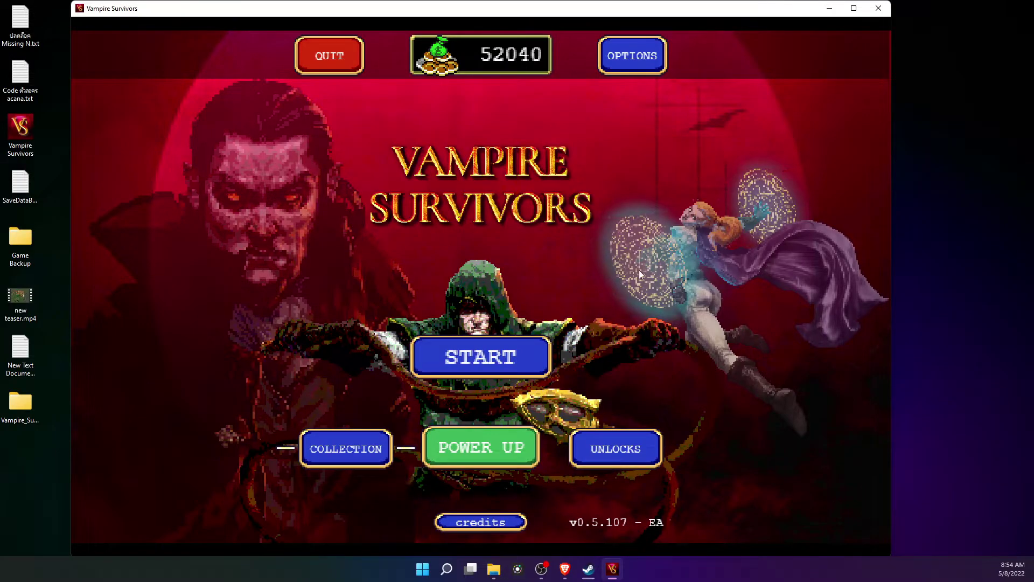
# - Look through the game's unlocks list, return to the main menu, and move the game window aside
pyautogui.click(636, 447)
pyautogui.scroll(-8, 534, 328)
pyautogui.scroll(-6, 540, 322)
pyautogui.scroll(10, 540, 322)
pyautogui.scroll(5, 547, 246)
pyautogui.click(628, 53)
pyautogui.moveTo(635, 10); pyautogui.dragTo(705, 14)
pyautogui.click(31, 417)
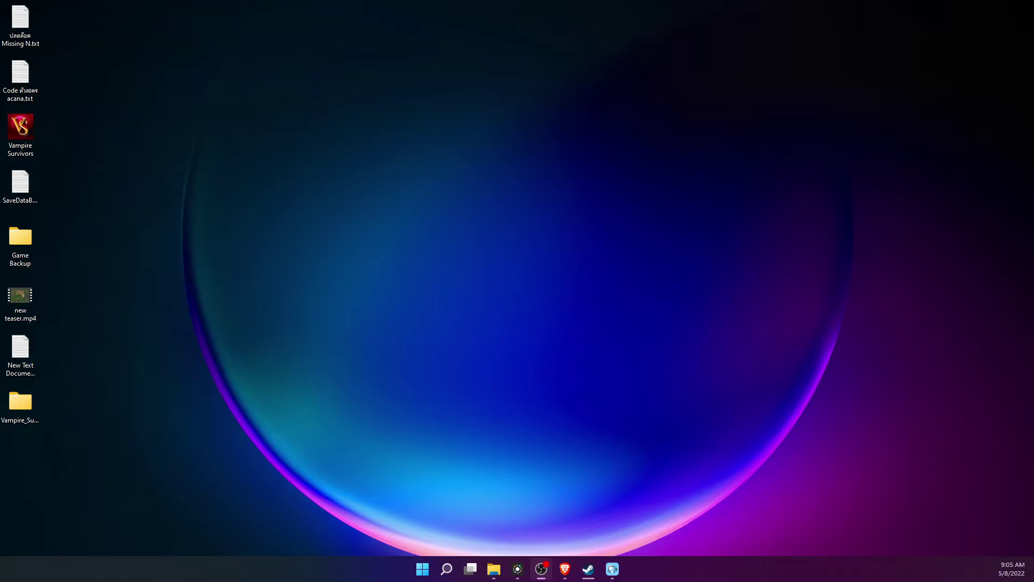
# - Bring up the BK2save folder window and check the LastRunBackup.bak.sav and LastRunBackup.sav files in it
pyautogui.hotkey('alt', 'Tab')
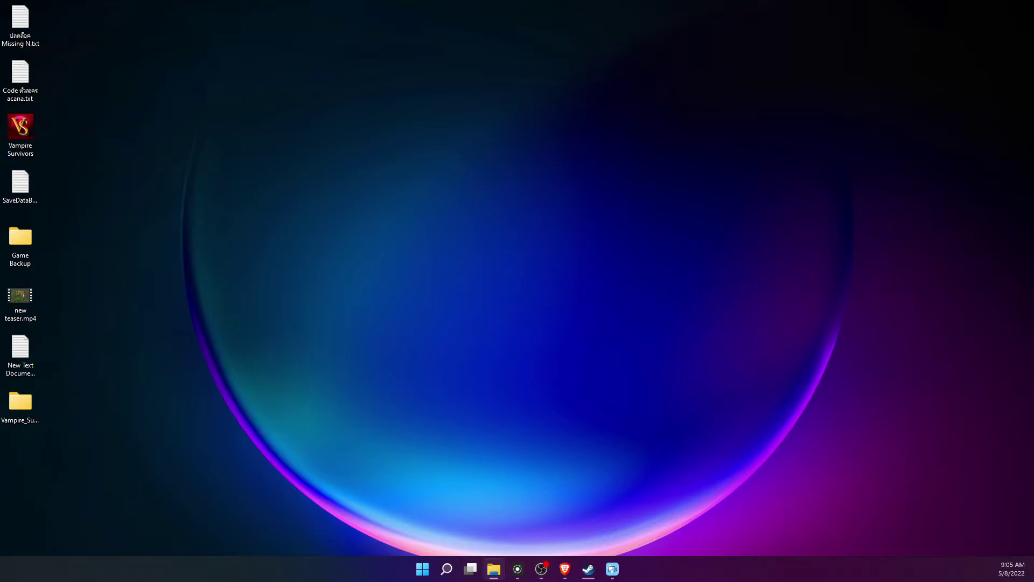
pyautogui.moveTo(1033, 81); pyautogui.dragTo(767, 63)
pyautogui.moveTo(563, 223); pyautogui.dragTo(556, 150)
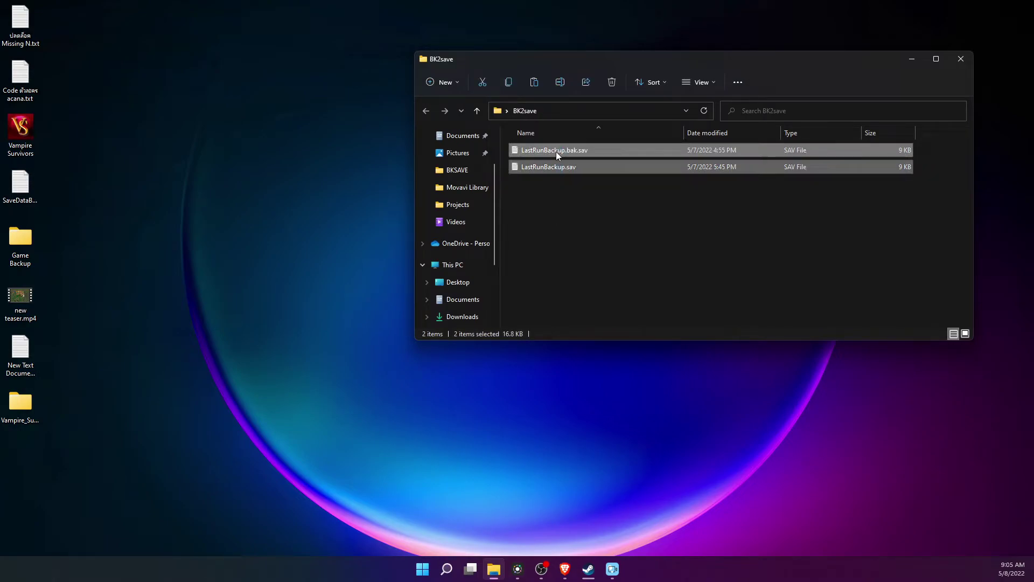
pyautogui.click(570, 223)
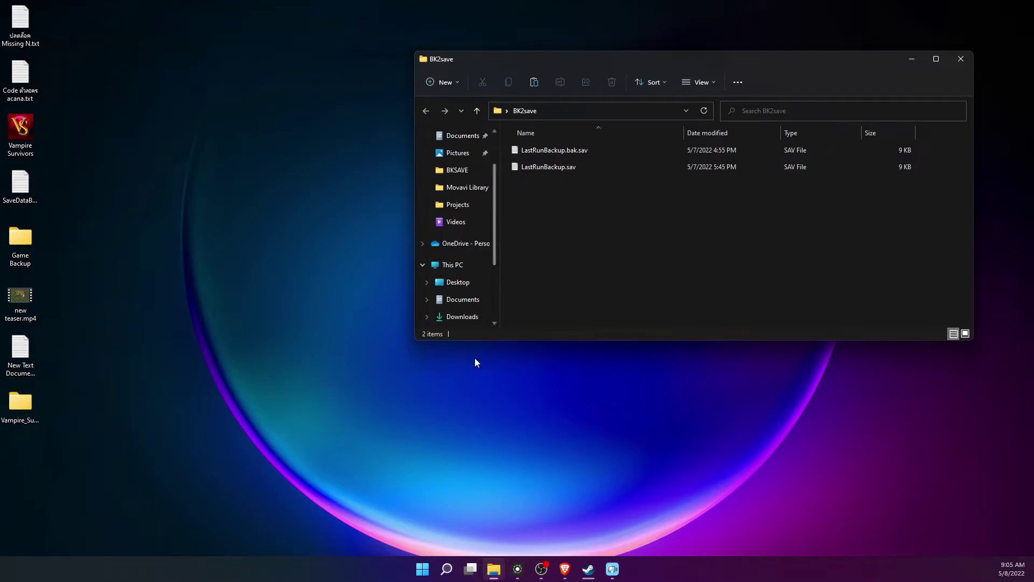
# - Open Steam > steamapps > common on New Volume (D:) in a maximized folder window
pyautogui.scroll(-3, 479, 270)
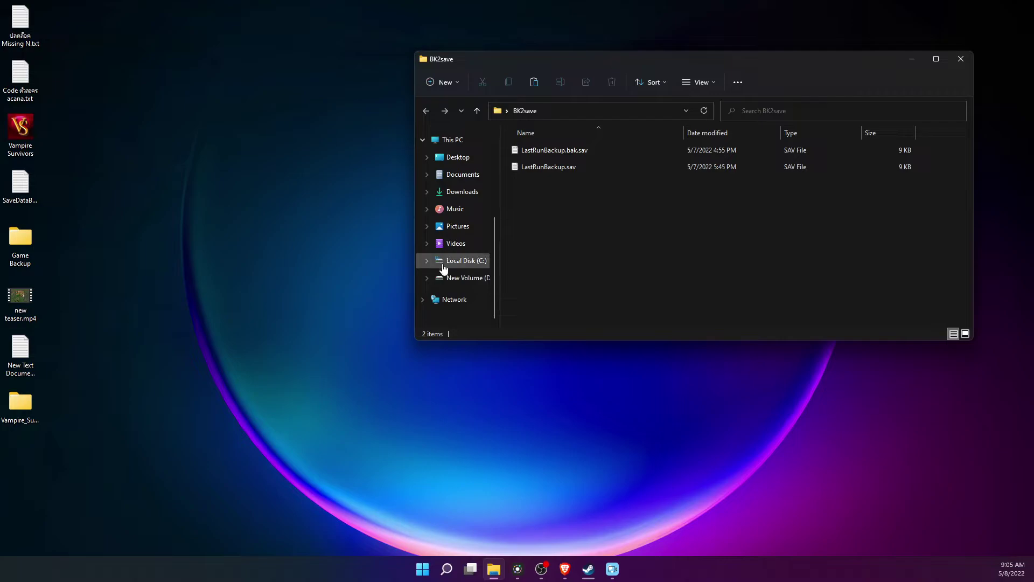
pyautogui.click(453, 279)
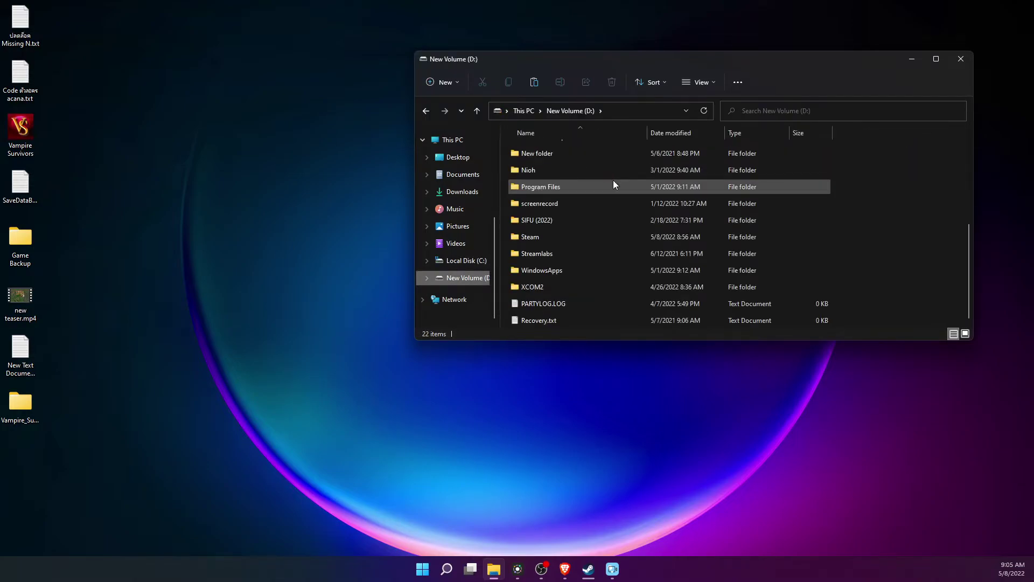
pyautogui.doubleClick(529, 238)
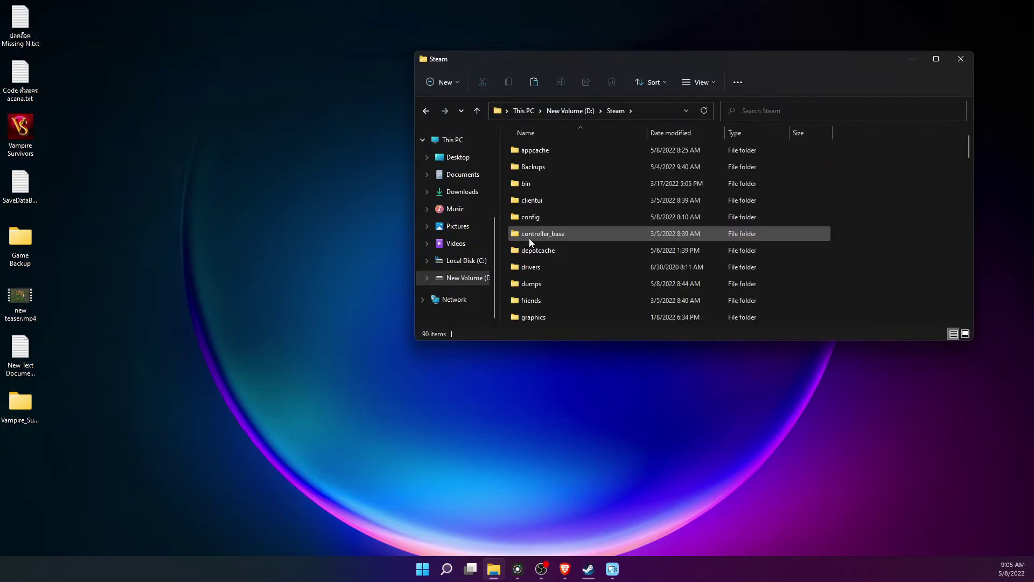
pyautogui.click(936, 59)
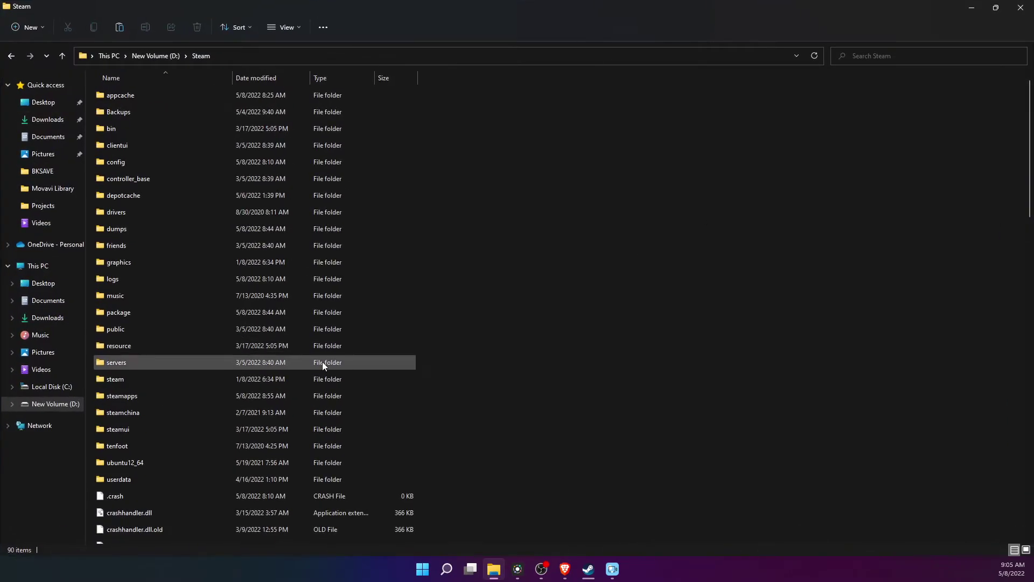
pyautogui.doubleClick(158, 396)
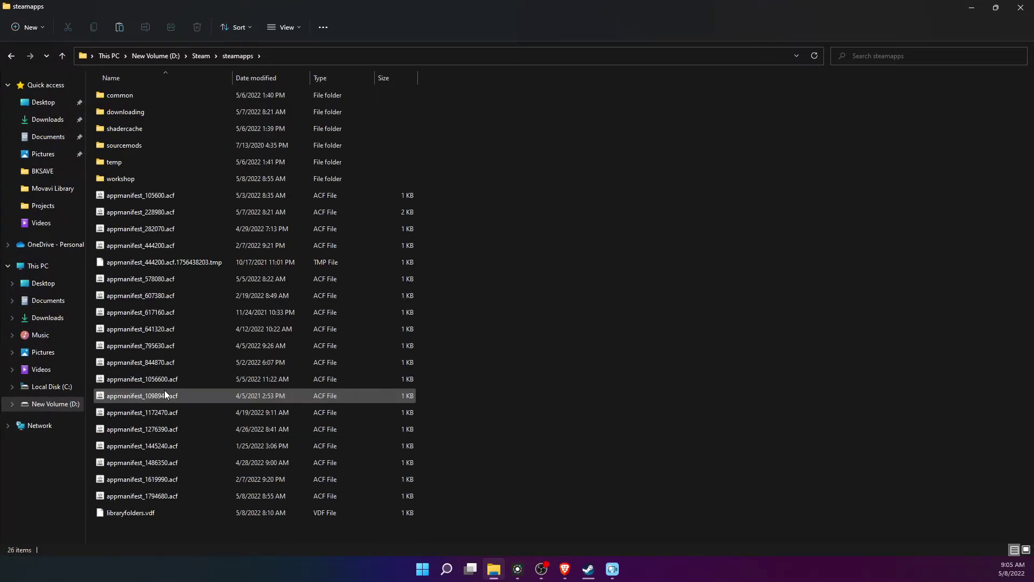
pyautogui.doubleClick(145, 95)
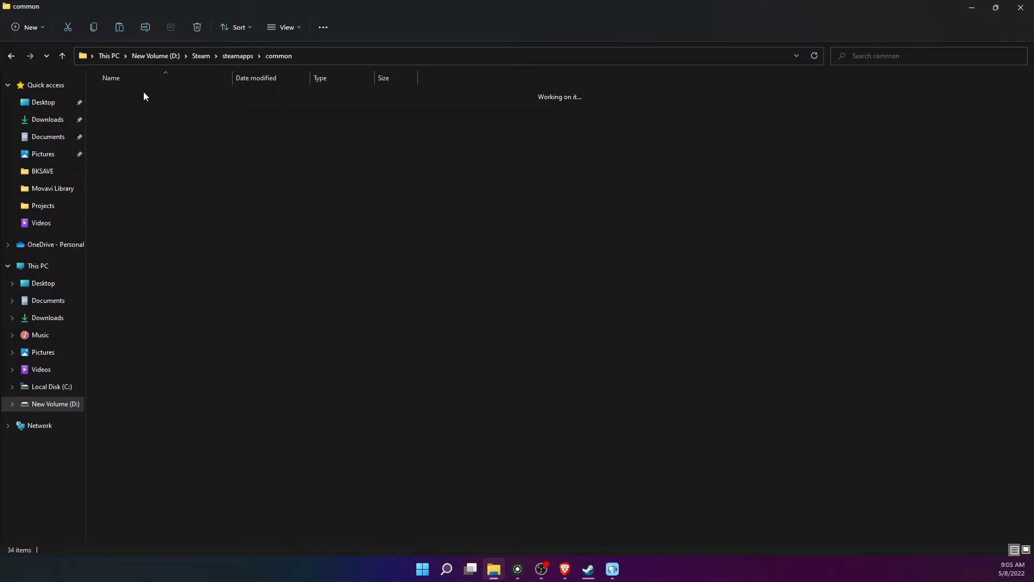
# - Open Vampire Survivors > resources > app > .webpack > renderer inside the common folder
pyautogui.scroll(-2, 173, 377)
pyautogui.scroll(-1, 175, 415)
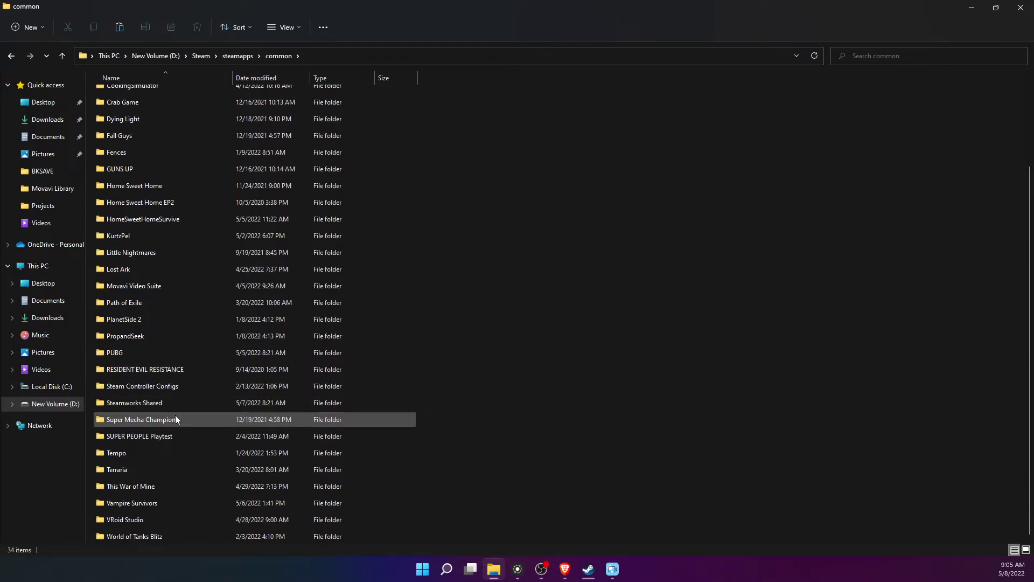
pyautogui.doubleClick(173, 501)
pyautogui.doubleClick(127, 115)
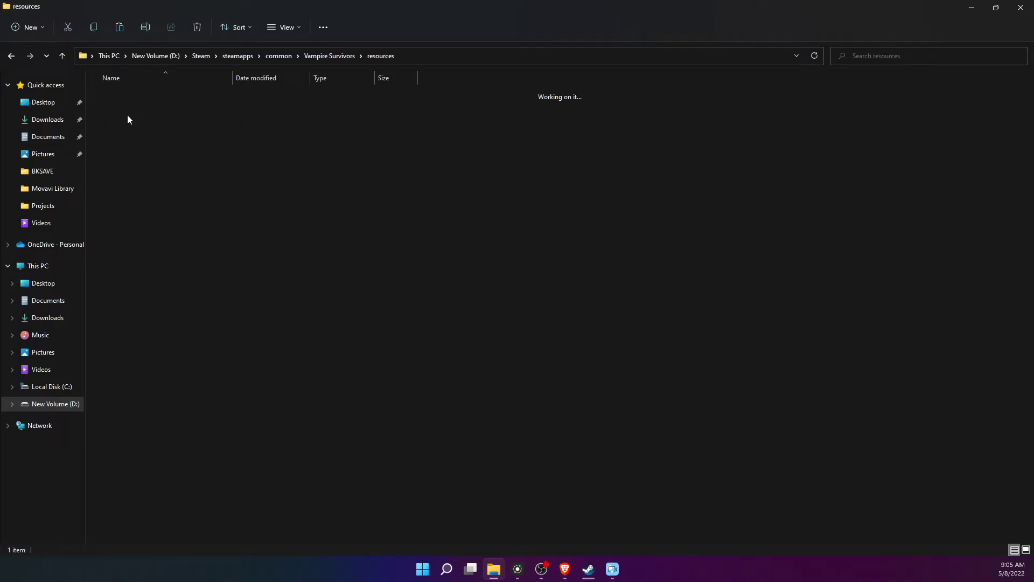
pyautogui.doubleClick(109, 95)
pyautogui.doubleClick(125, 95)
pyautogui.doubleClick(124, 112)
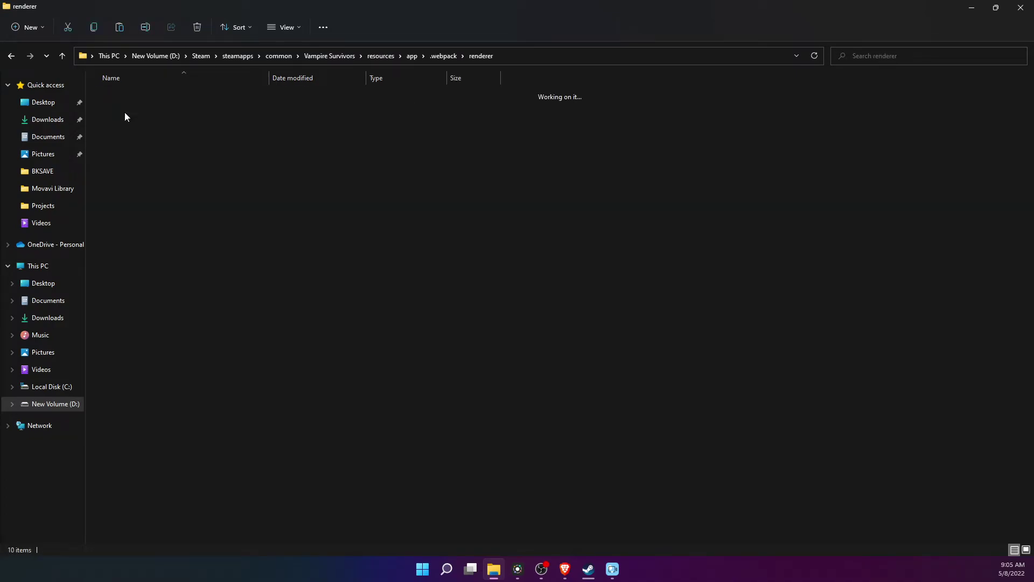
# - Shrink the renderer folder window from full screen and select its LastRunBackup.bak.sav and LastRunBackup.sav files
pyautogui.click(997, 8)
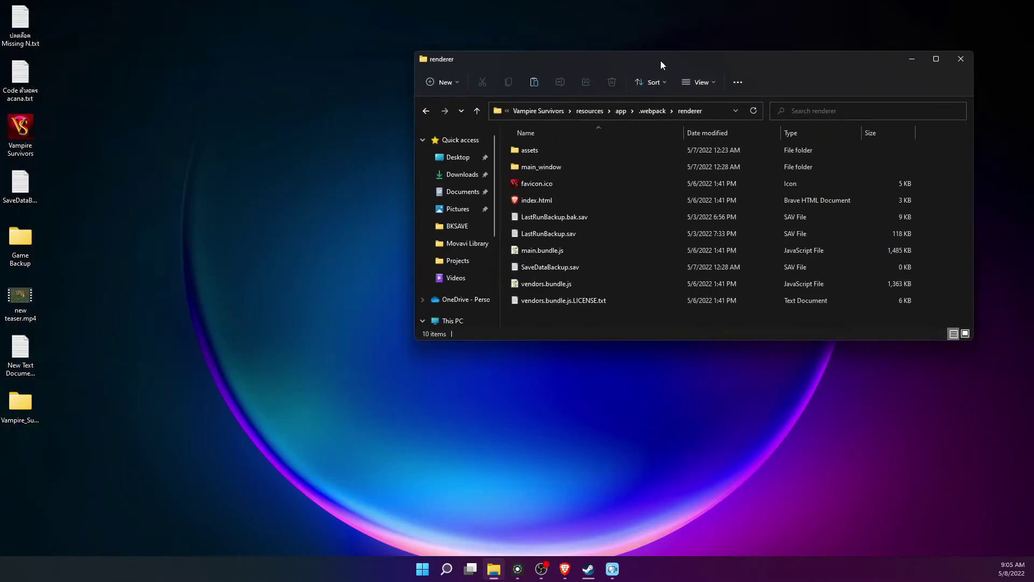
pyautogui.moveTo(942, 216); pyautogui.dragTo(530, 233)
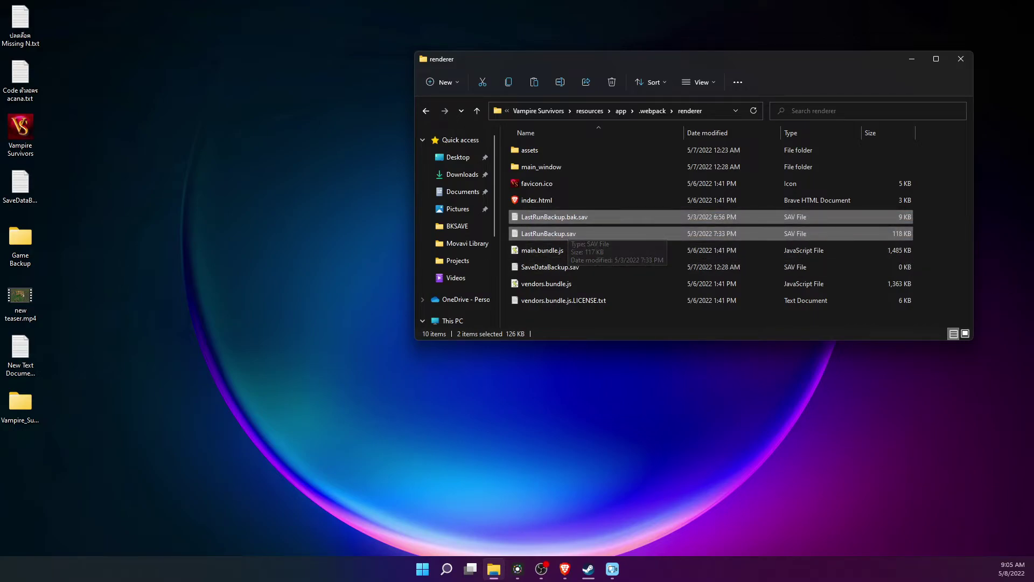
pyautogui.moveTo(605, 571)
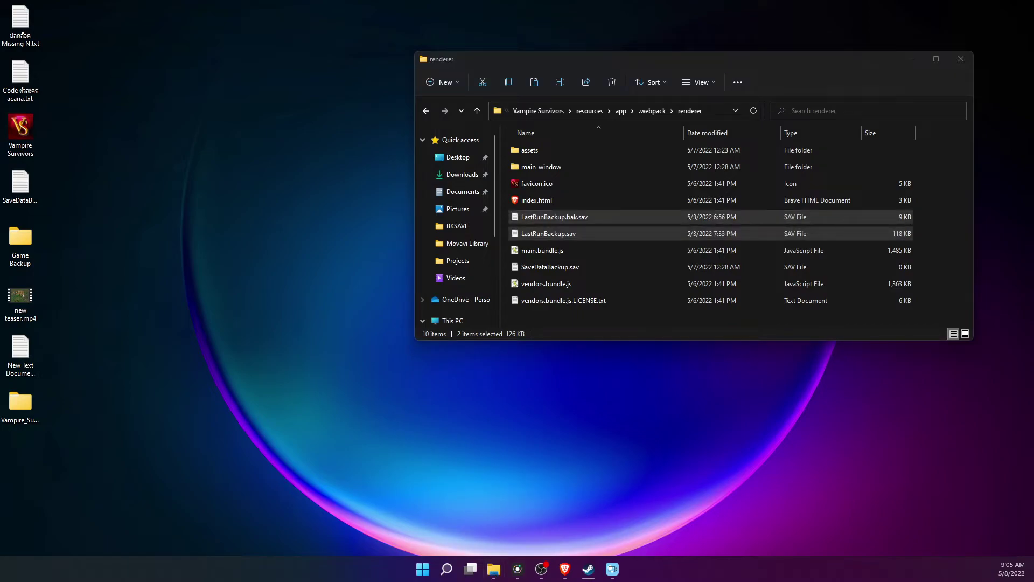
# - Copy LastRunBackup.bak.sav and LastRunBackup.sav from BK2save into the renderer folder, replacing the existing files
pyautogui.moveTo(799, 78); pyautogui.dragTo(767, 316)
pyautogui.moveTo(551, 470); pyautogui.dragTo(522, 402)
pyautogui.moveTo(934, 245); pyautogui.dragTo(933, 215)
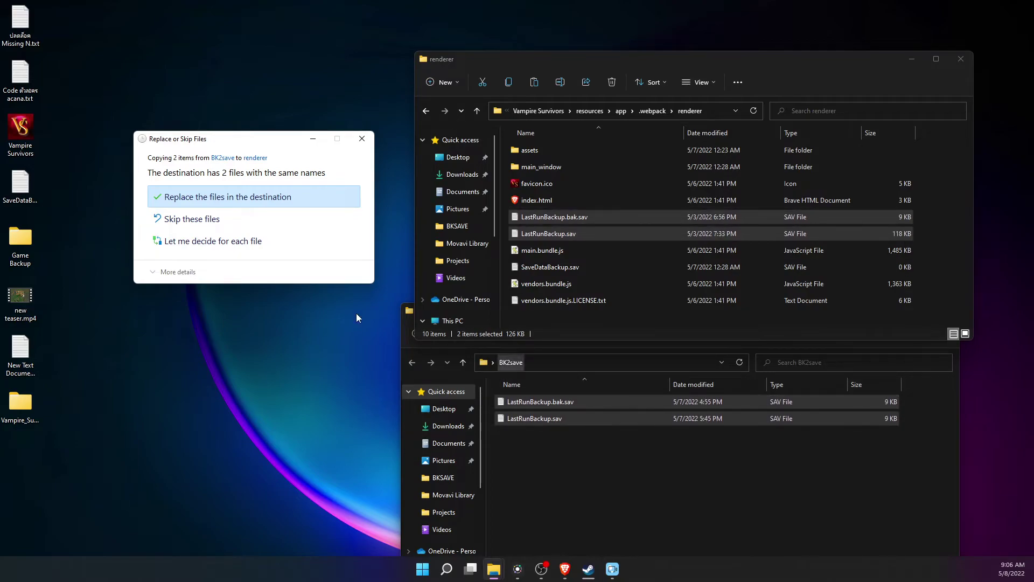
pyautogui.click(247, 197)
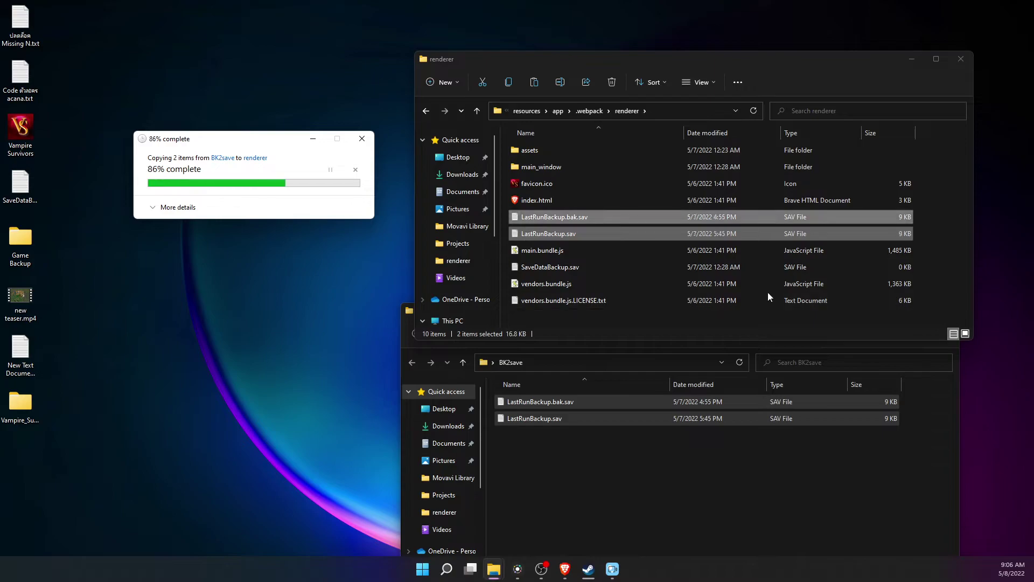
pyautogui.click(189, 197)
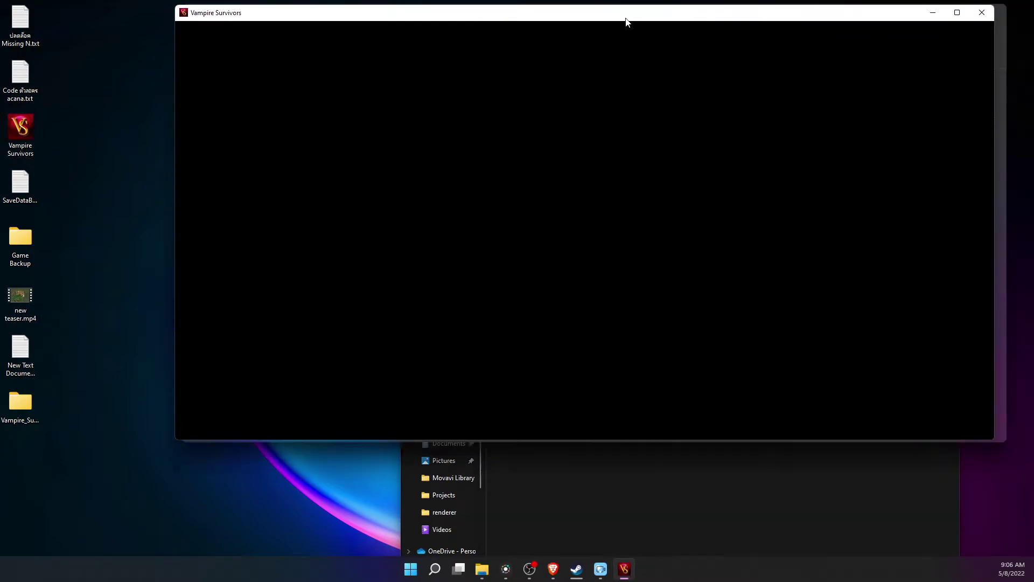
# - Launch Vampire Survivors, reposition its window and continue past the start screens to the main menu
pyautogui.moveTo(626, 19); pyautogui.dragTo(599, 37)
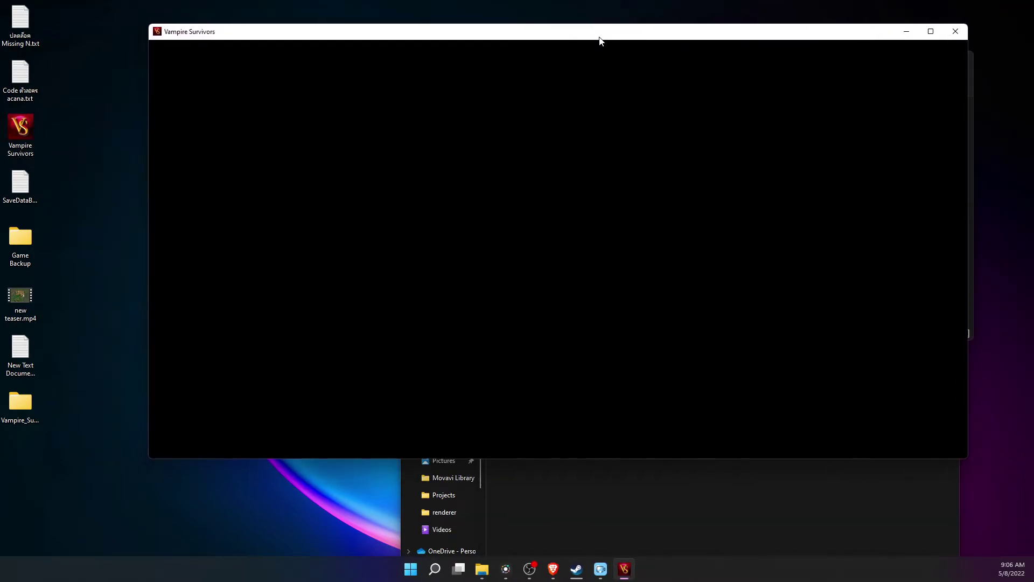
pyautogui.click(612, 390)
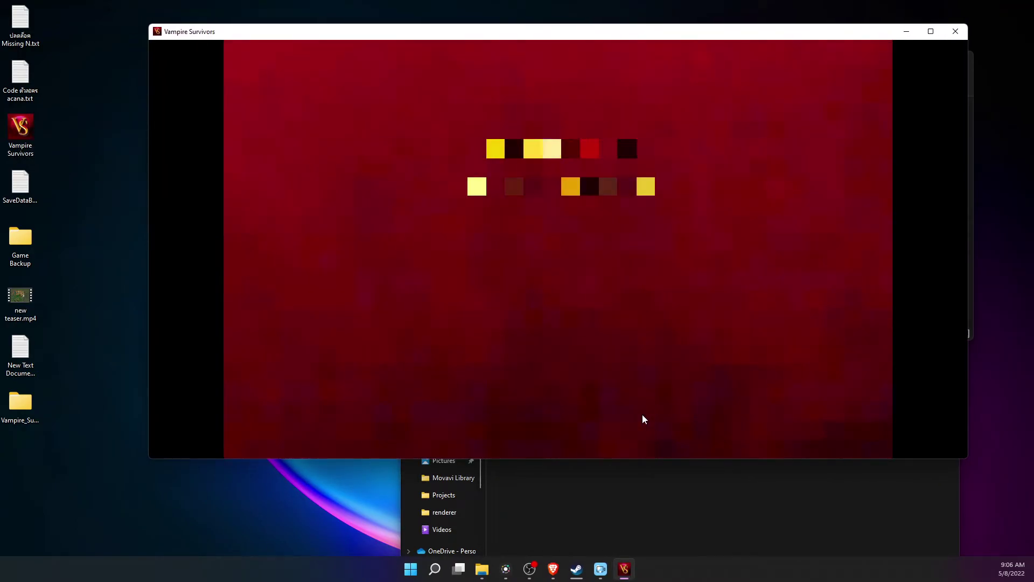
pyautogui.click(549, 380)
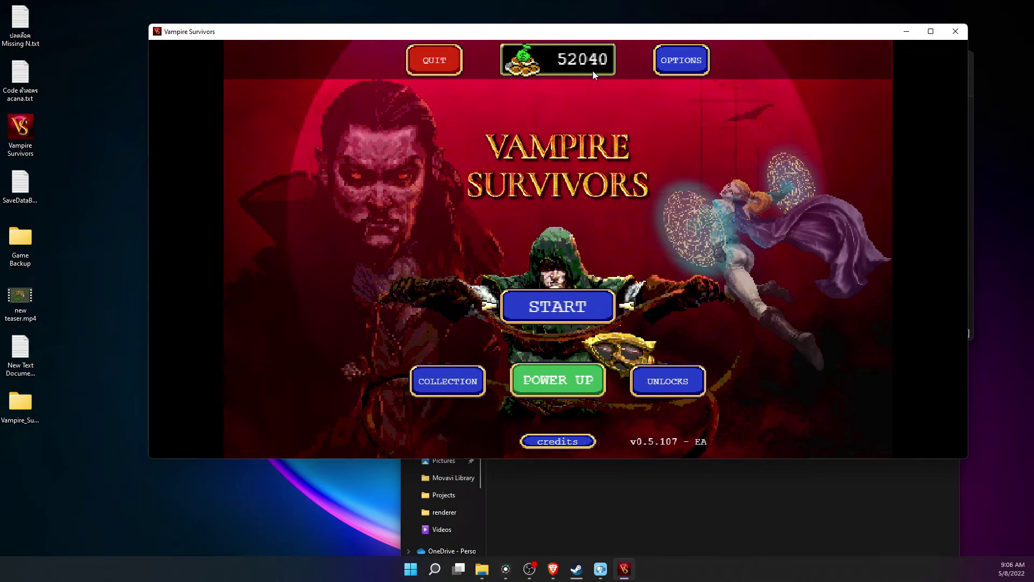
# - Run Restore Backup from the game's options and continue back to the main menu
pyautogui.click(682, 69)
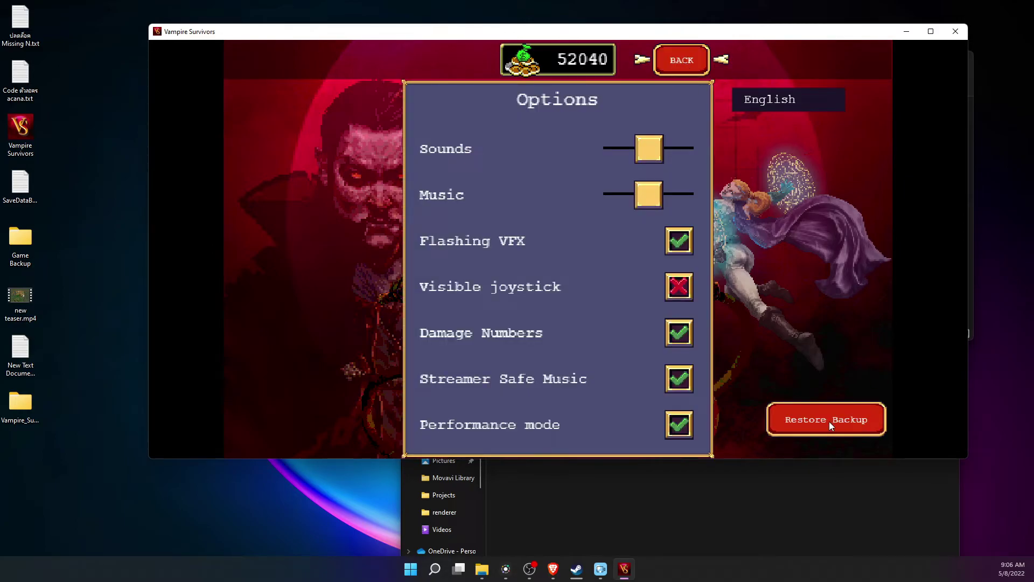
pyautogui.click(816, 425)
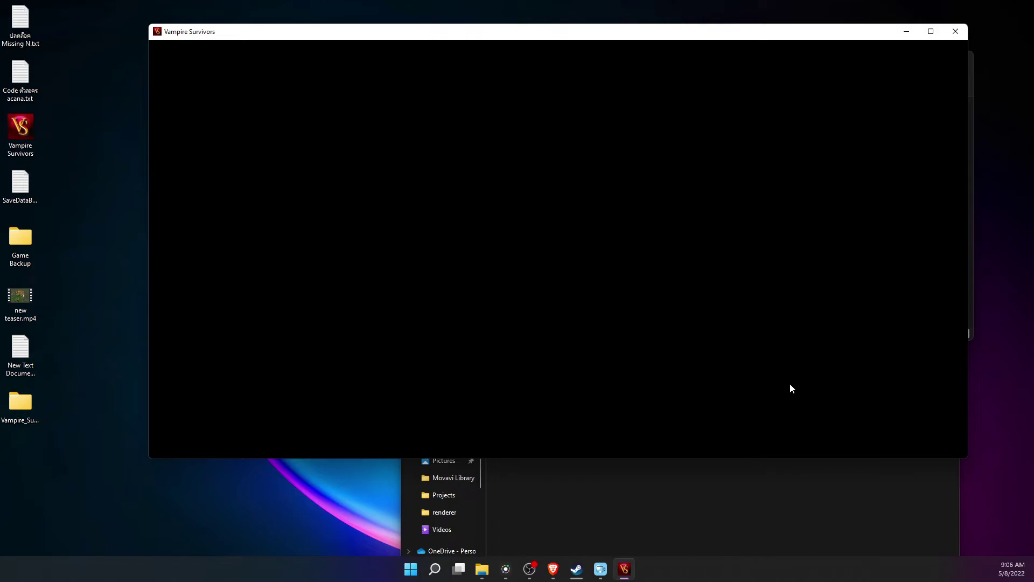
pyautogui.click(512, 380)
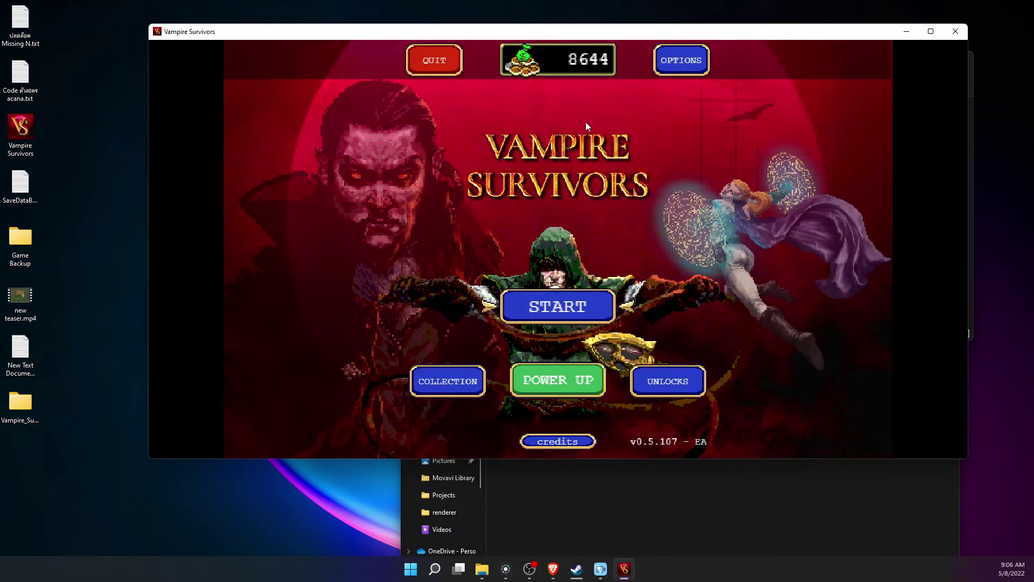
# - Look through the game's start selection and collection screens, return to the main menu and minimize the game
pyautogui.click(596, 303)
pyautogui.scroll(1, 589, 210)
pyautogui.scroll(-3, 589, 210)
pyautogui.scroll(3, 589, 211)
pyautogui.press('Escape')
pyautogui.click(446, 385)
pyautogui.click(683, 62)
pyautogui.click(907, 32)
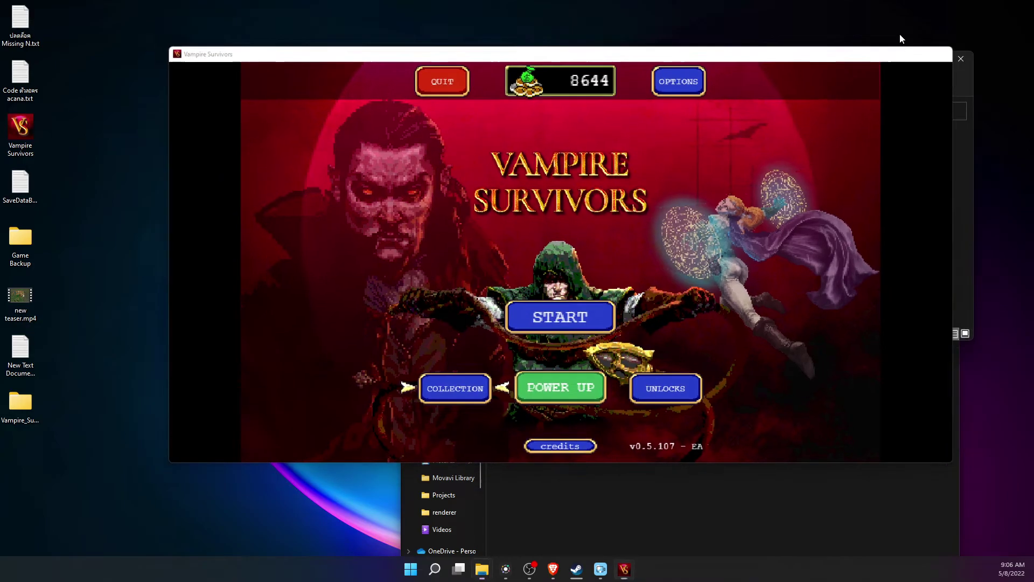
# - Check the two LastRunBackup files in BK2save and the Vampire Survivors folder on the desktop
pyautogui.click(593, 453)
pyautogui.moveTo(527, 443); pyautogui.dragTo(527, 401)
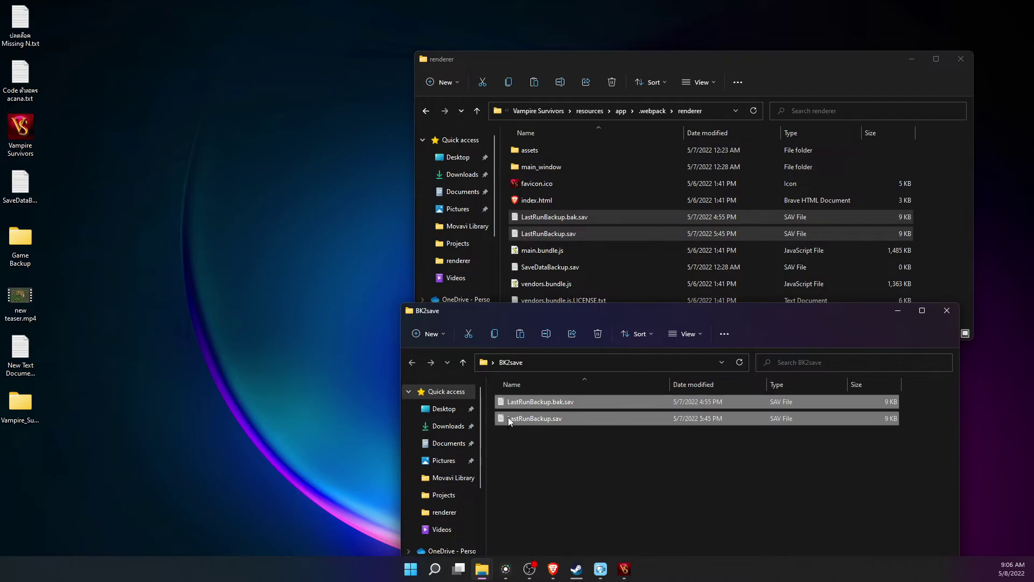
pyautogui.moveTo(551, 445); pyautogui.dragTo(540, 401)
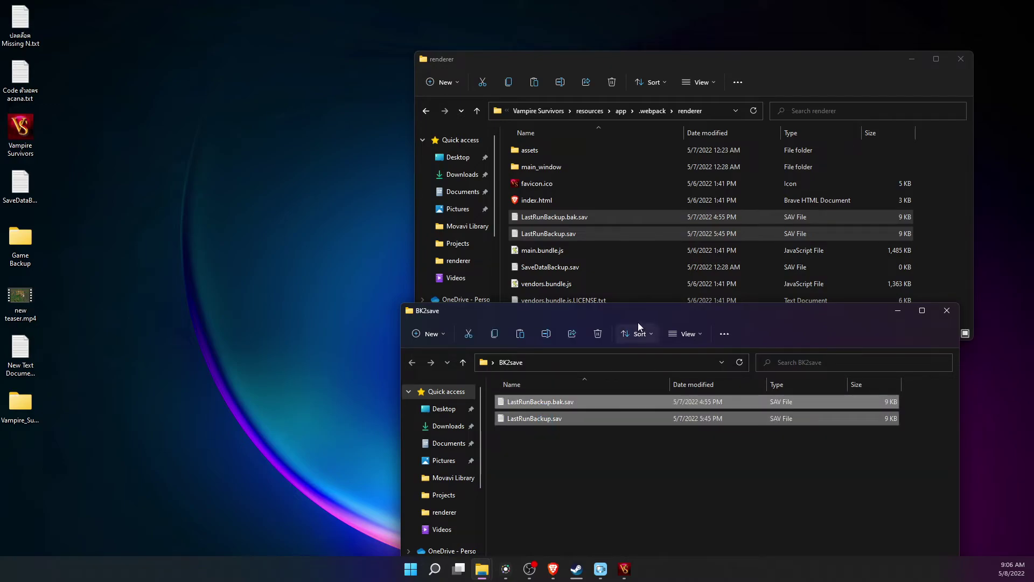
pyautogui.click(36, 417)
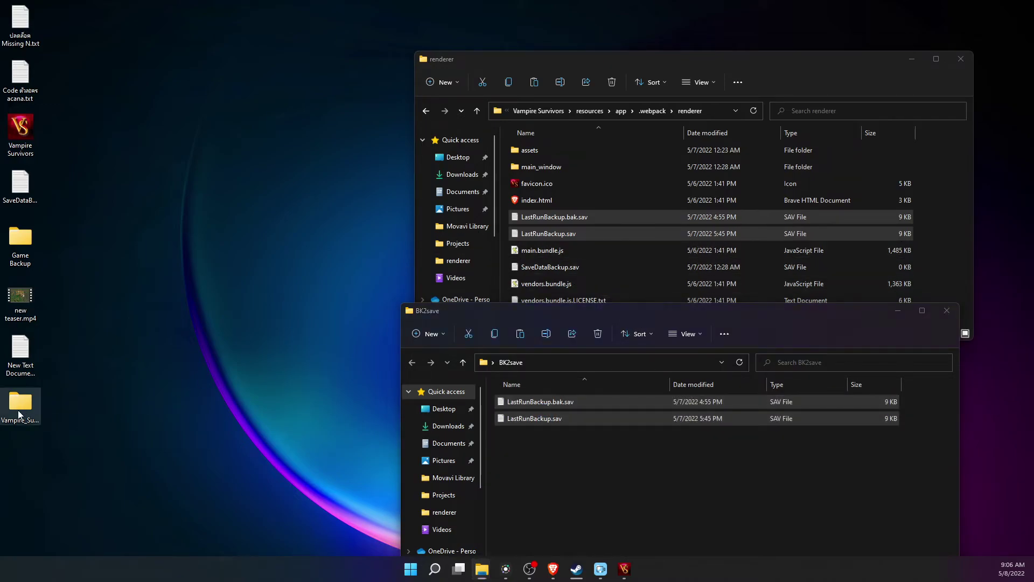
pyautogui.click(542, 478)
pyautogui.moveTo(606, 477); pyautogui.dragTo(554, 446)
pyautogui.click(22, 415)
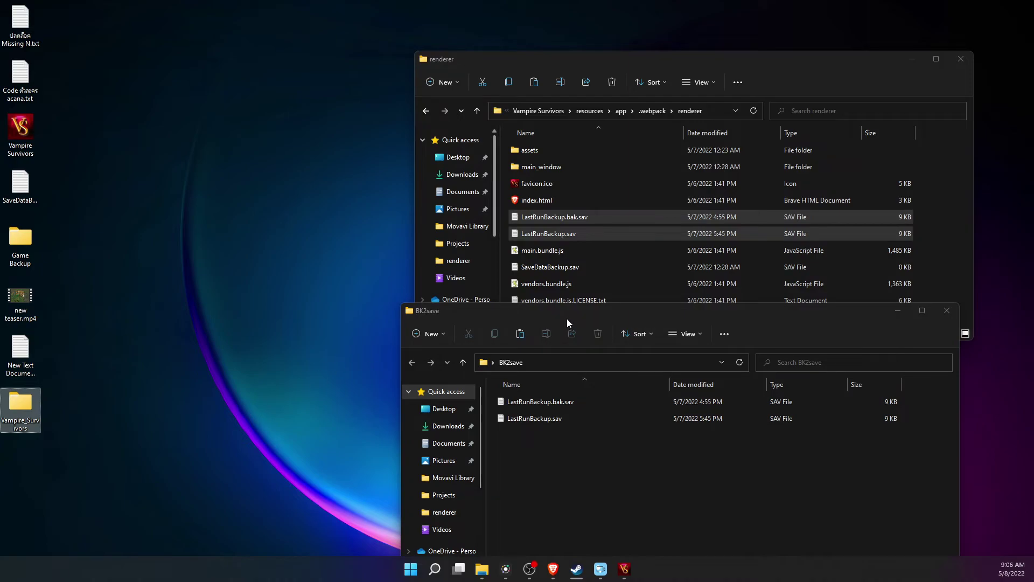
pyautogui.click(564, 474)
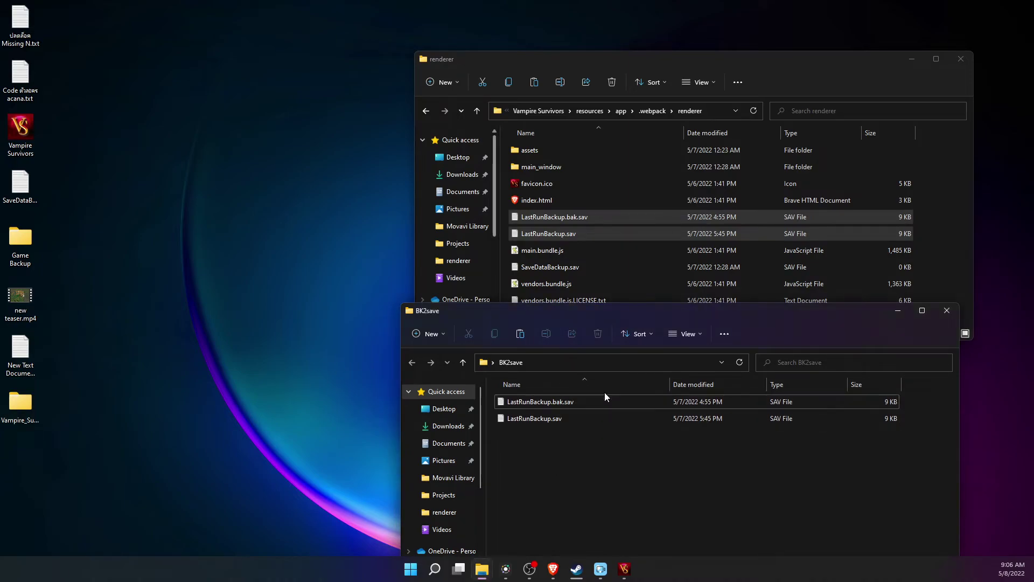
pyautogui.moveTo(562, 449); pyautogui.dragTo(544, 477)
# - Copy LastRunBackup.bak.sav and LastRunBackup.sav from the BKSAVE folder over the existing files in the renderer folder
pyautogui.click(898, 310)
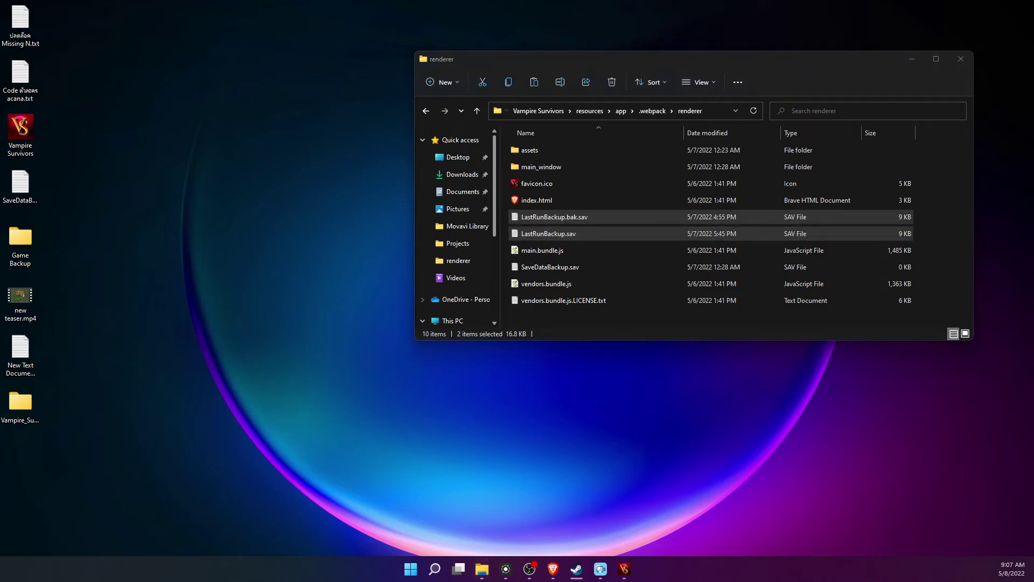
pyautogui.hotkey('alt', 'Tab')
pyautogui.moveTo(942, 97); pyautogui.dragTo(579, 115)
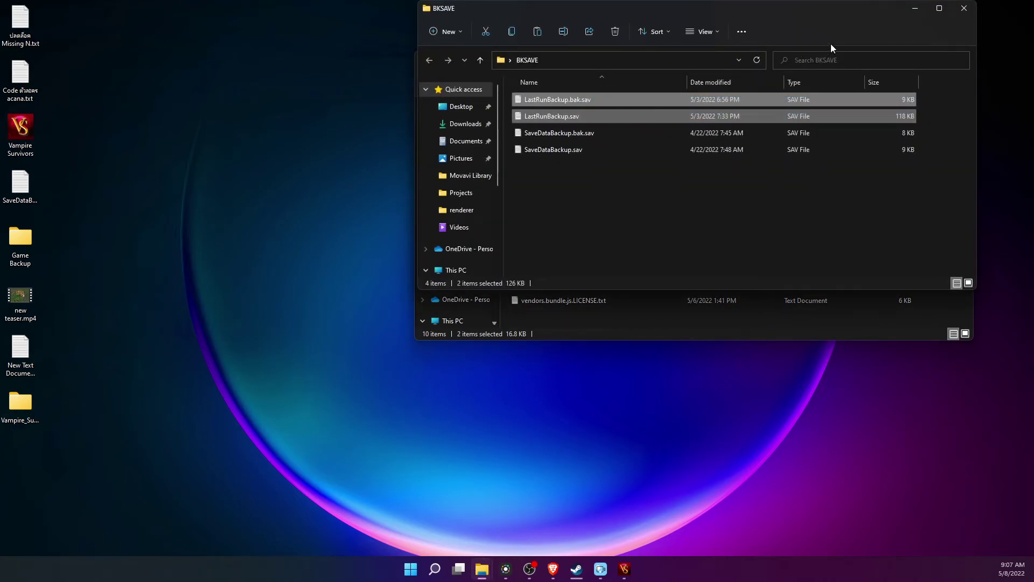
pyautogui.click(919, 8)
pyautogui.click(932, 229)
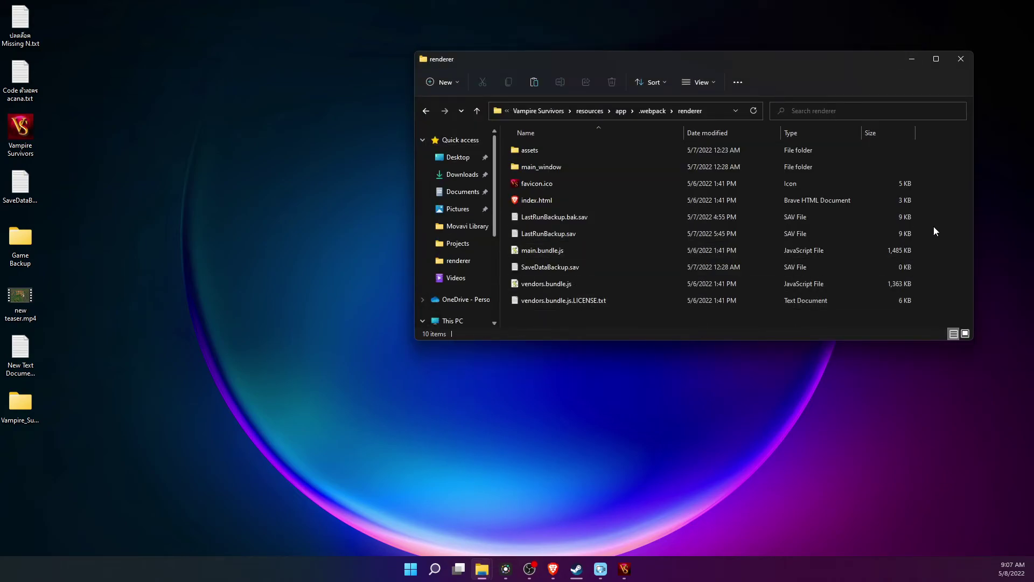
pyautogui.hotkey('ctrl', 'v')
pyautogui.click(514, 195)
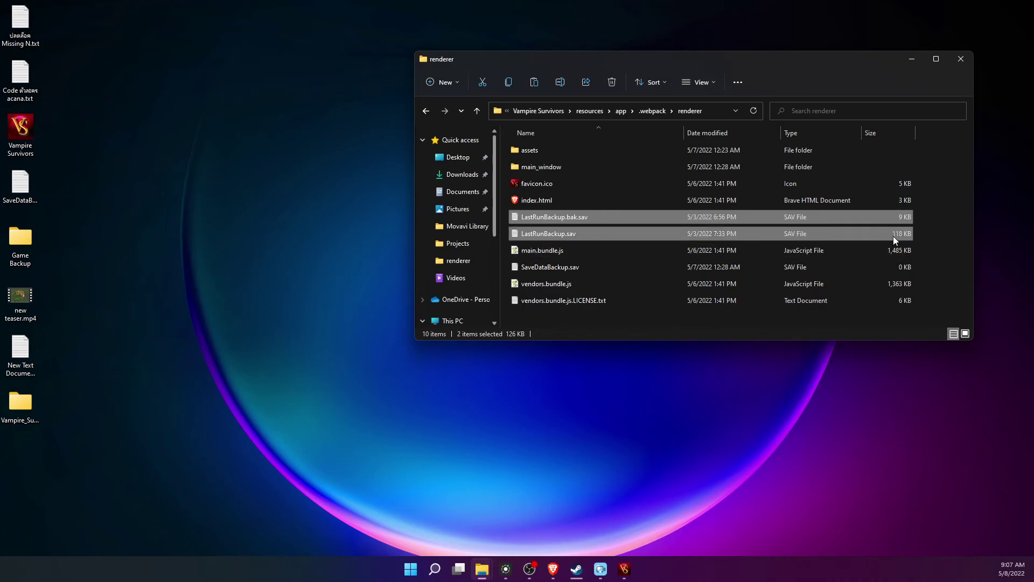
# - Close the renderer folder and the running game, and relaunch Vampire Survivors past the photosensitivity warning to the main menu
pyautogui.click(961, 60)
pyautogui.click(24, 131)
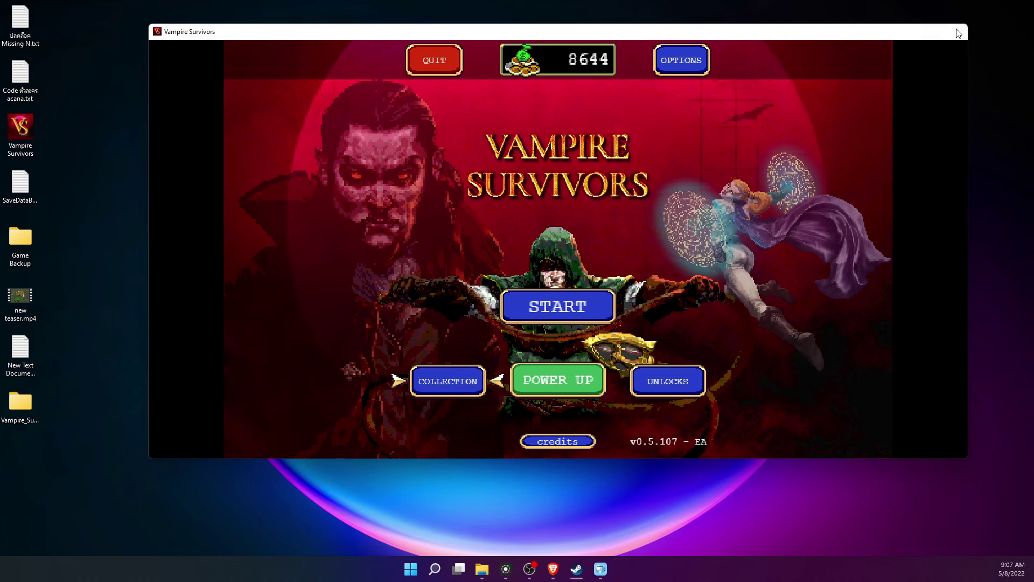
pyautogui.click(959, 34)
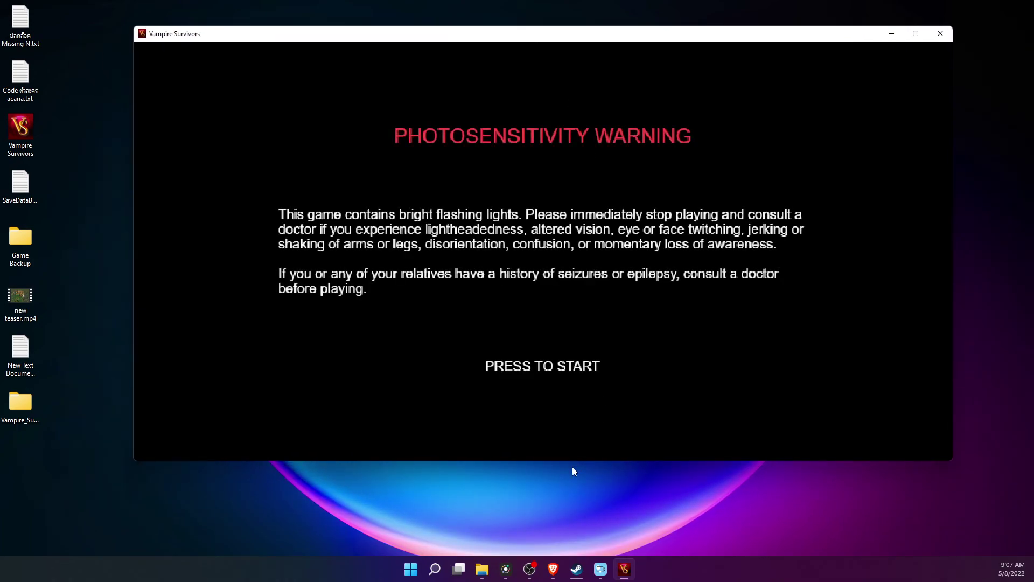
pyautogui.click(570, 435)
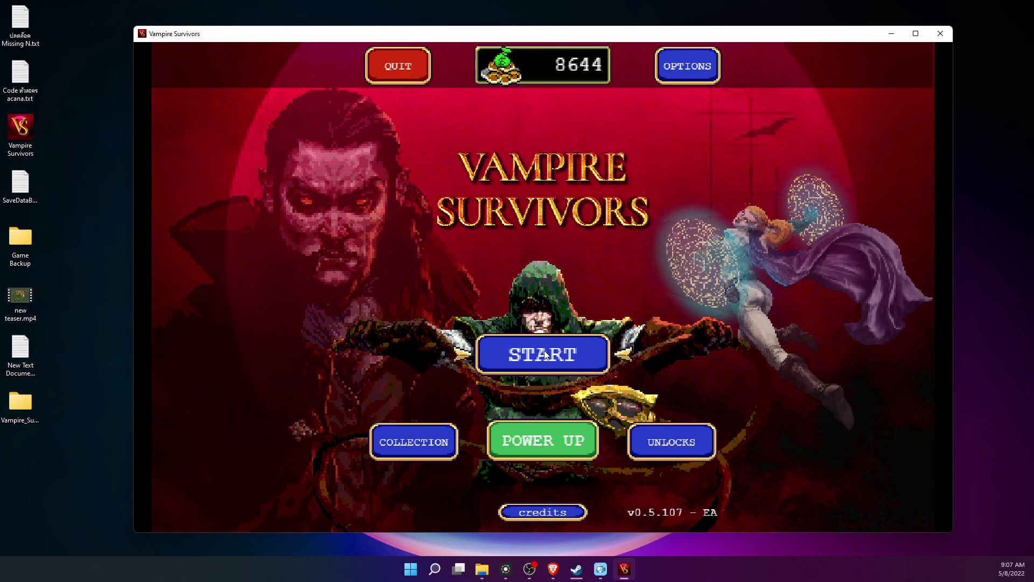
# - Load the BKSAVE save with the game's Restore Backup option and continue to the main menu
pyautogui.click(543, 354)
pyautogui.click(682, 67)
pyautogui.click(692, 69)
pyautogui.click(855, 484)
pyautogui.click(859, 485)
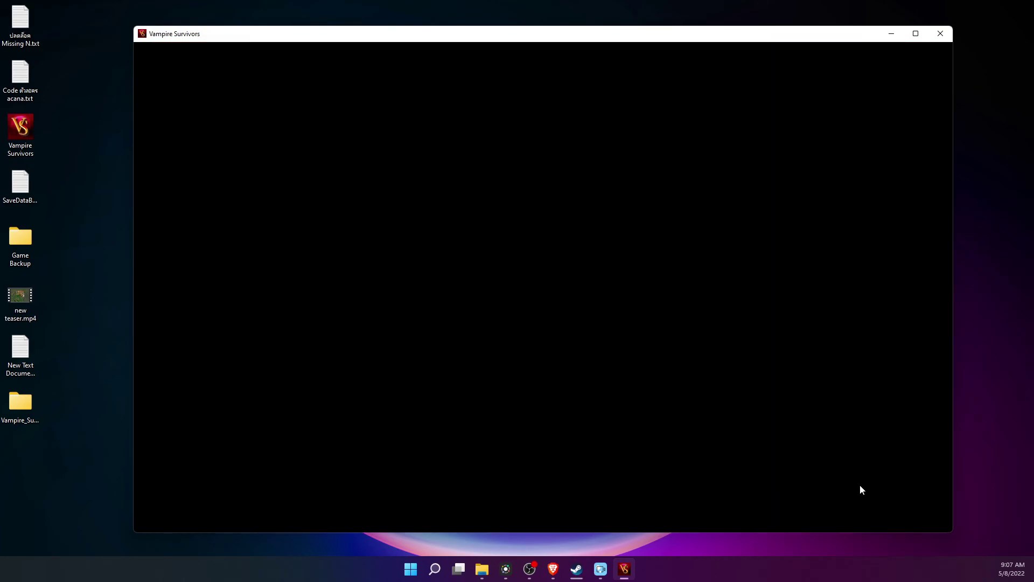
pyautogui.click(547, 417)
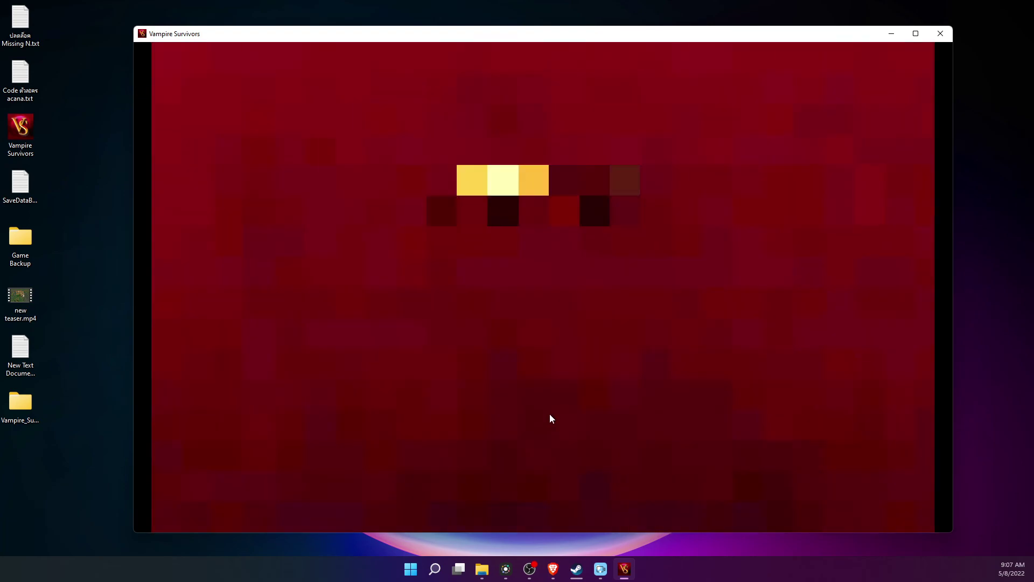
pyautogui.click(559, 458)
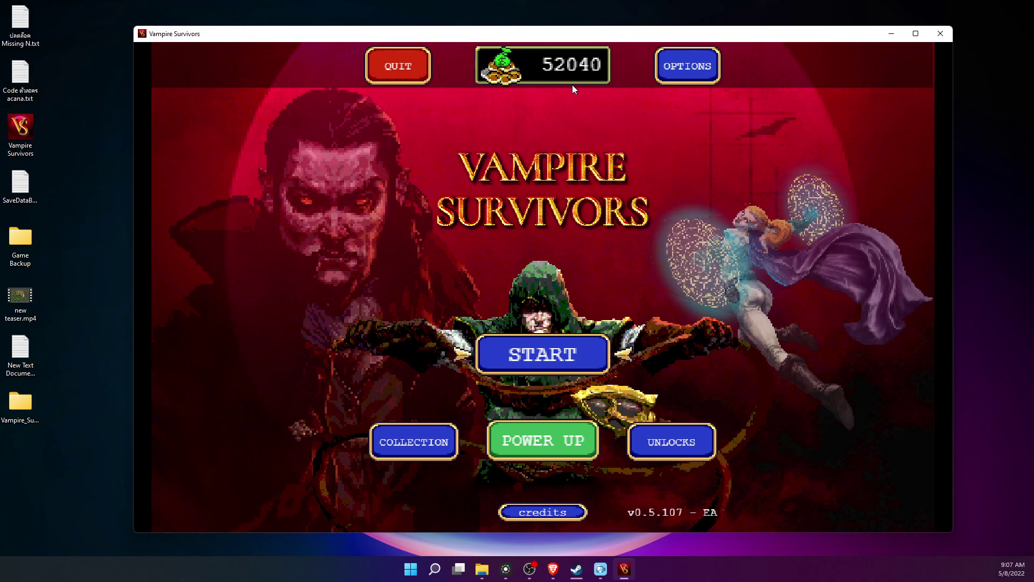
pyautogui.hotkey('alt', 'Tab')
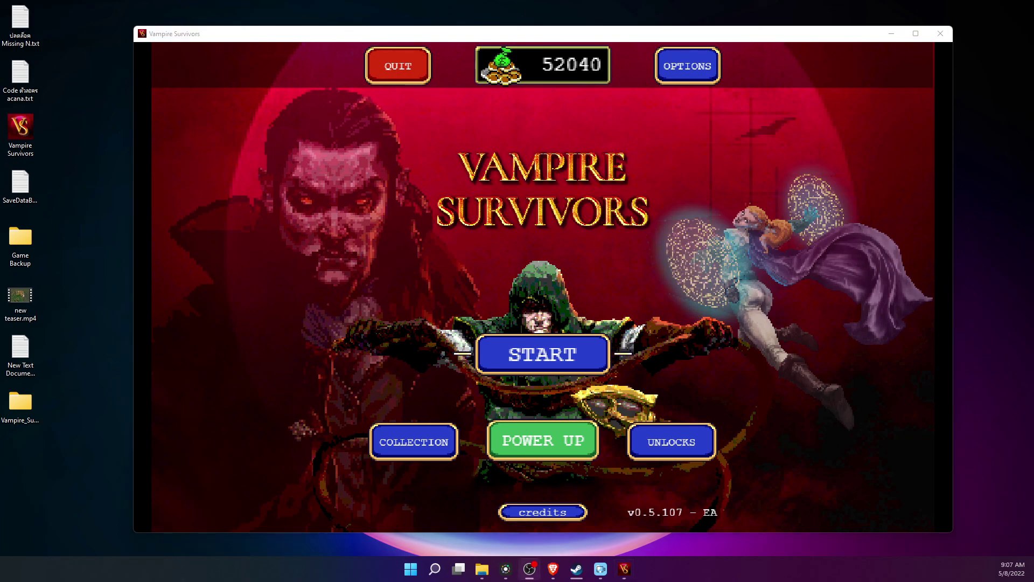